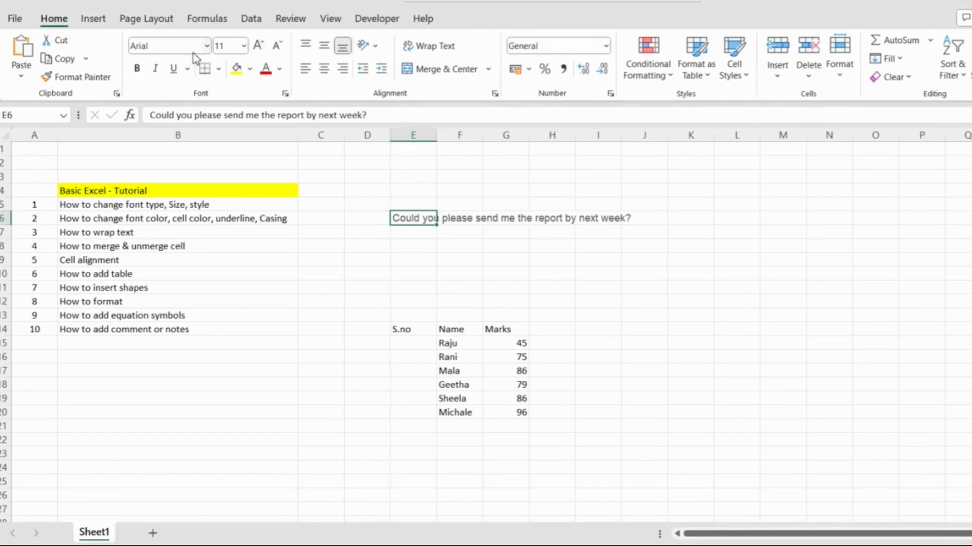
- Set the font of the sentence in cell E6 to Times New Roman, size 12
left_click(206, 46)
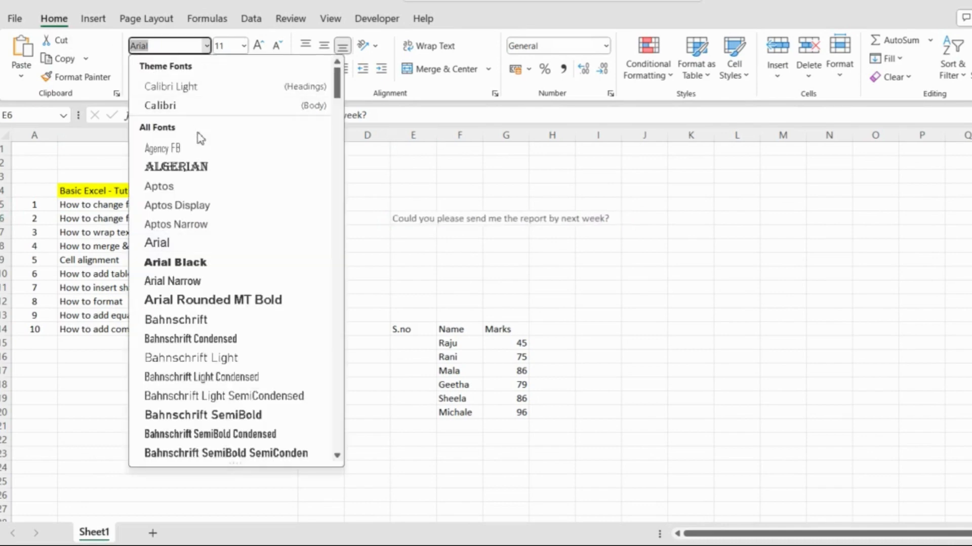
scroll(195, 212, "down", 12)
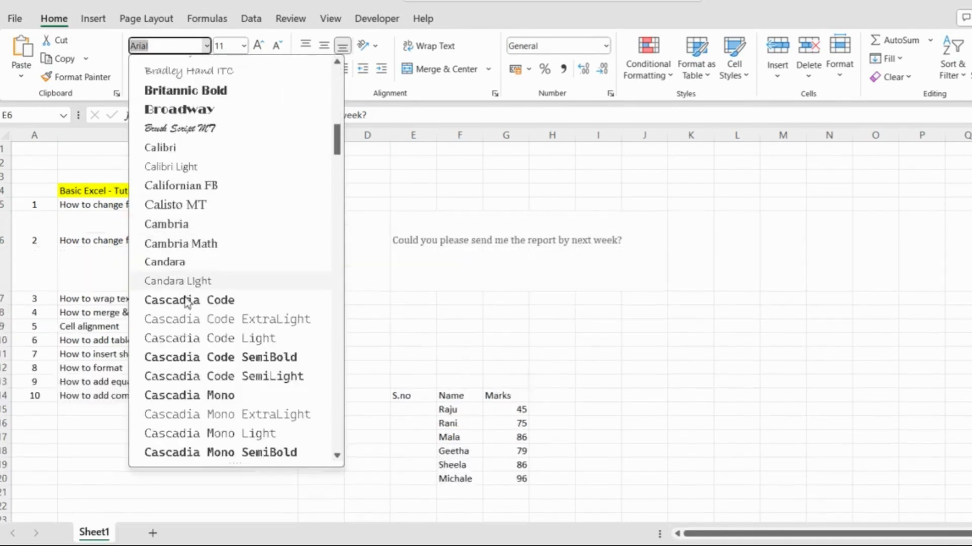
scroll(187, 302, "down", 6)
scroll(185, 303, "up", 18)
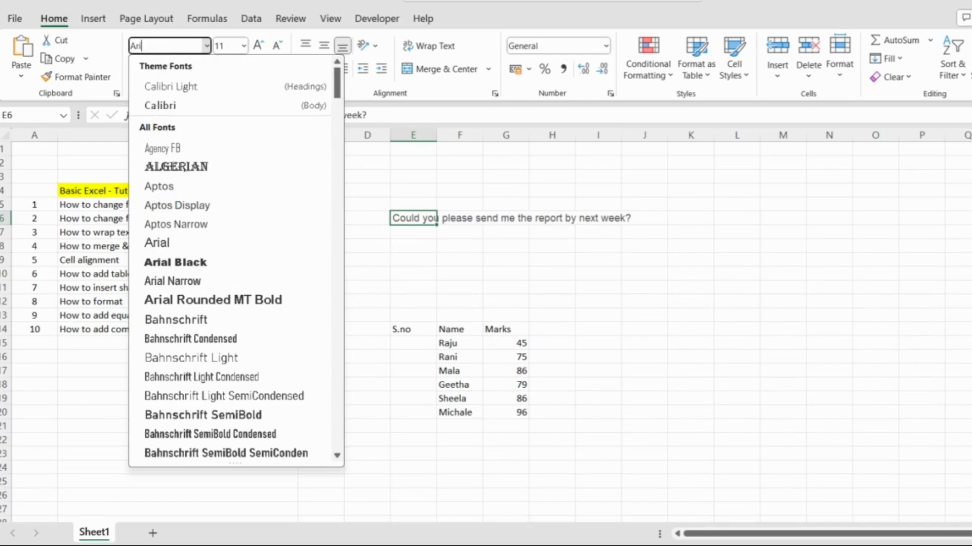
type("Times New Roman")
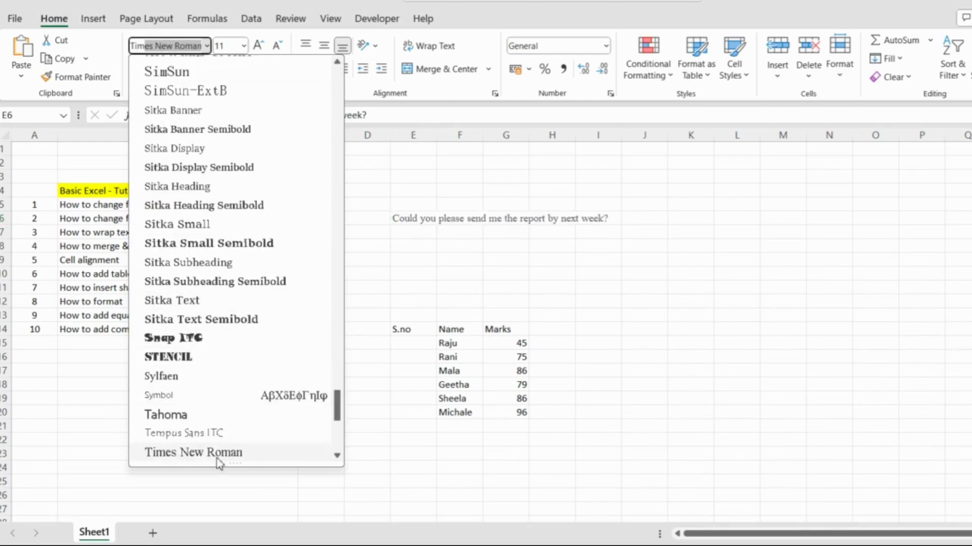
left_click(229, 452)
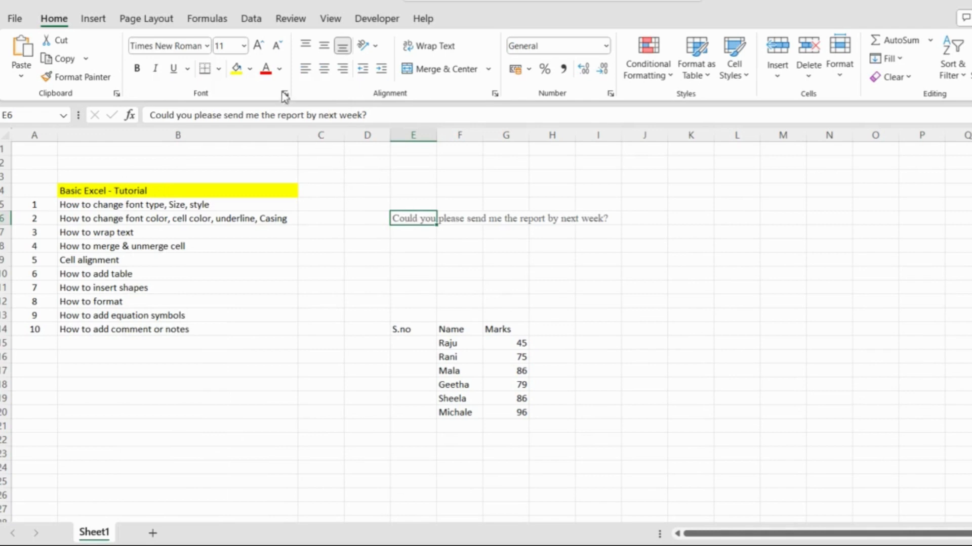
left_click(244, 48)
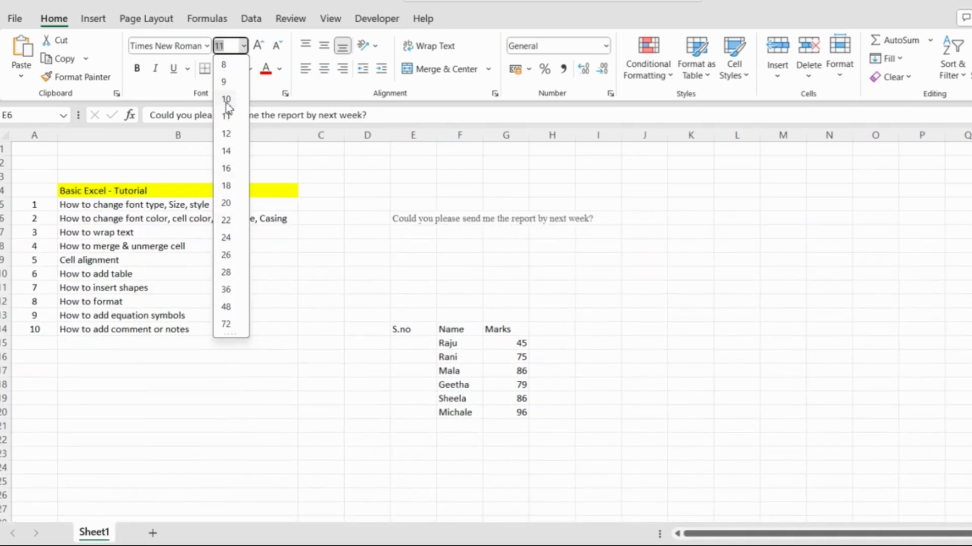
left_click(226, 134)
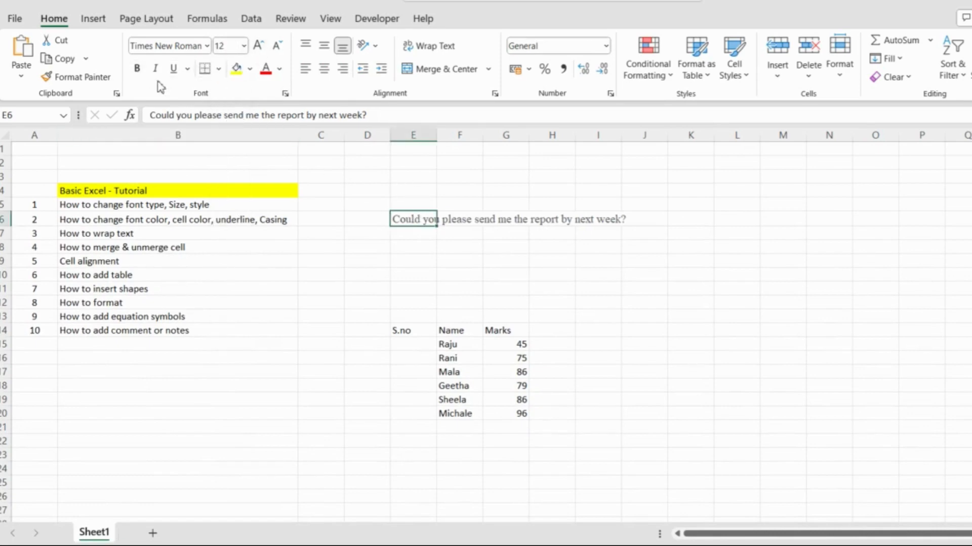
- Try bold and italic formatting on the sentence in cell E6, removing each style again
left_click(140, 71)
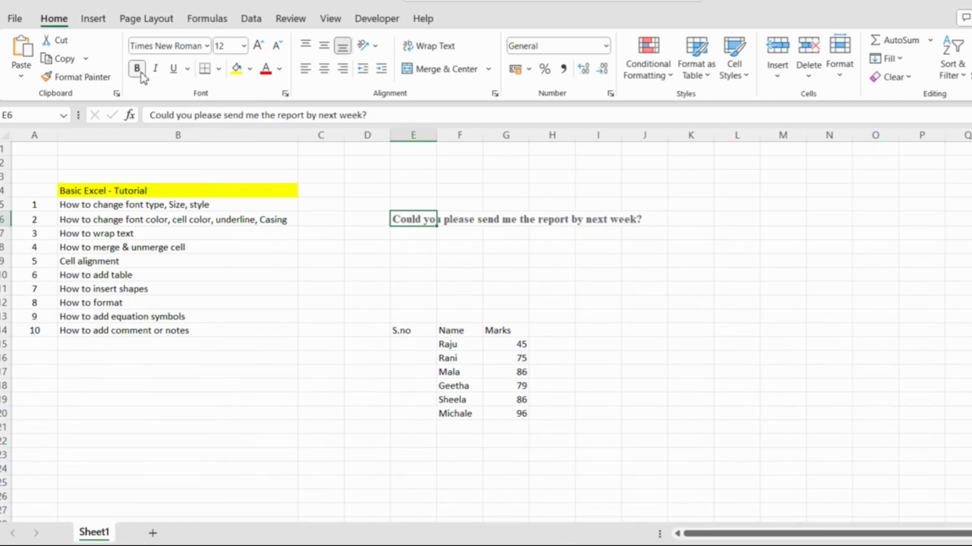
left_click(138, 69)
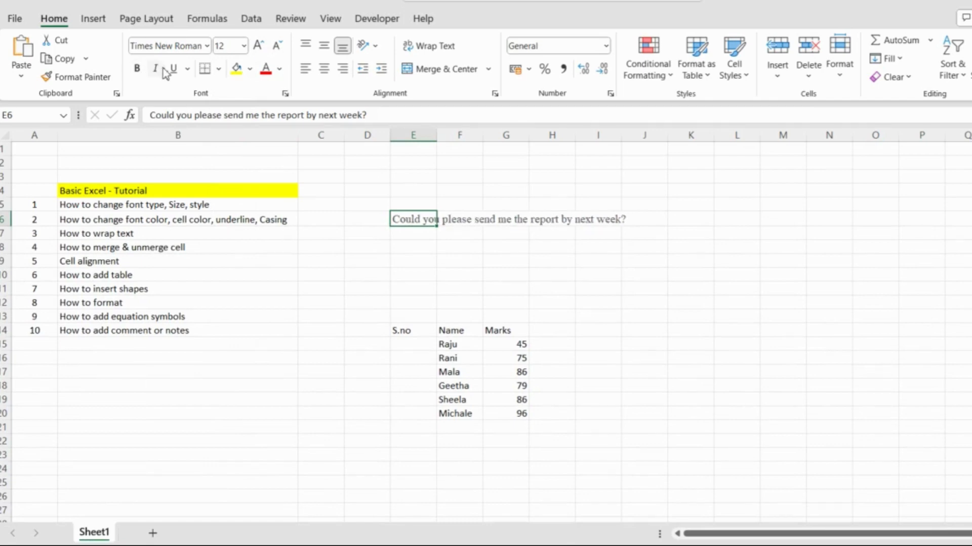
left_click(156, 69)
left_click(156, 70)
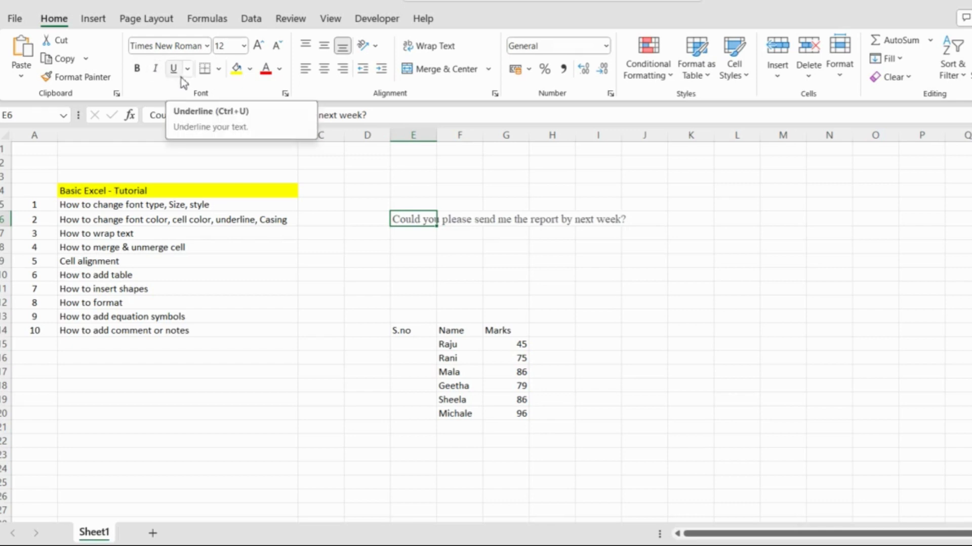
- Fill cell B5, the topic about font type, size and style, with light green
left_click(199, 205)
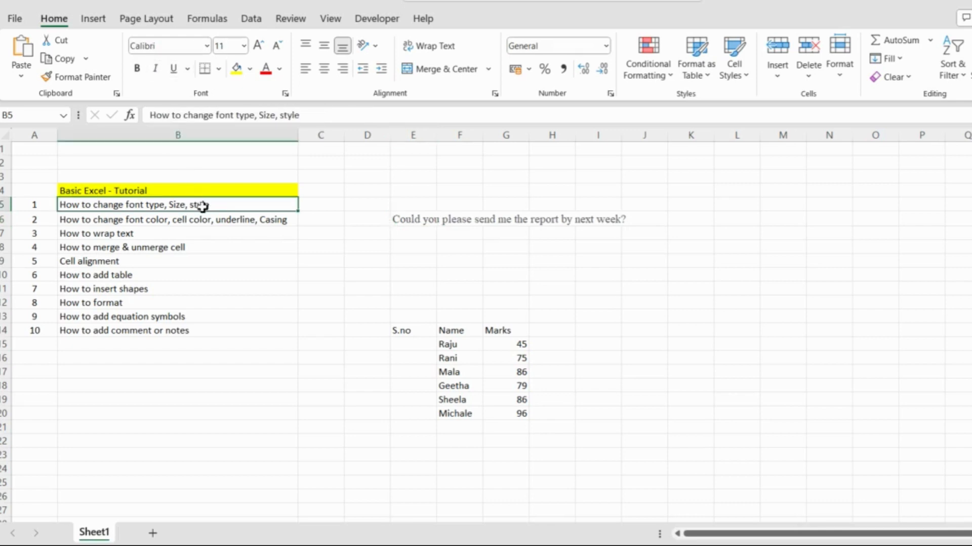
left_click(251, 75)
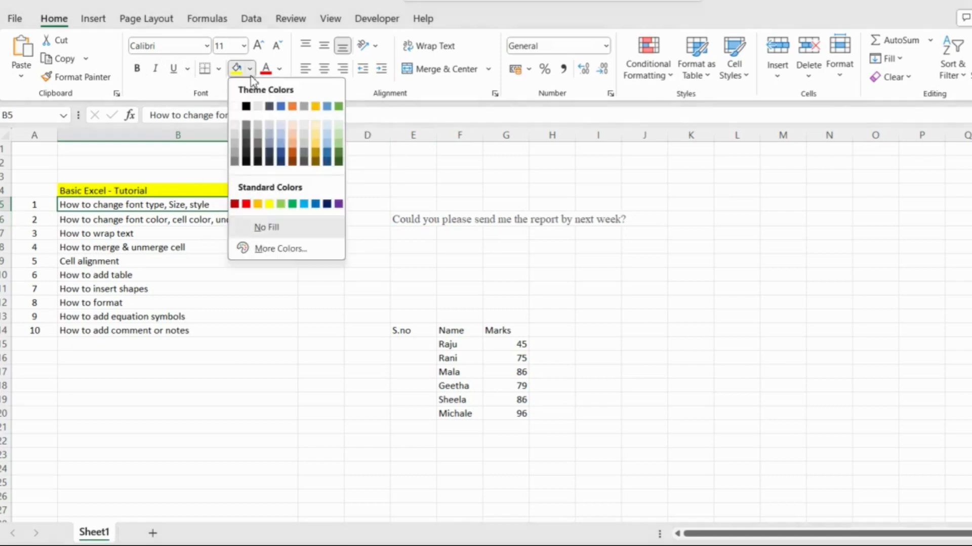
left_click(339, 149)
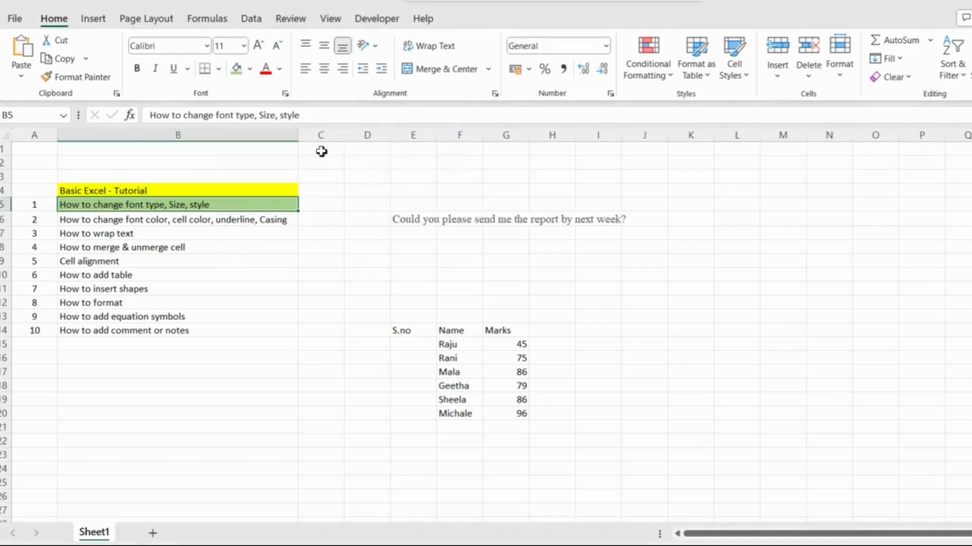
- Change the font color of the sentence in cell E6 to standard red
left_click(181, 221)
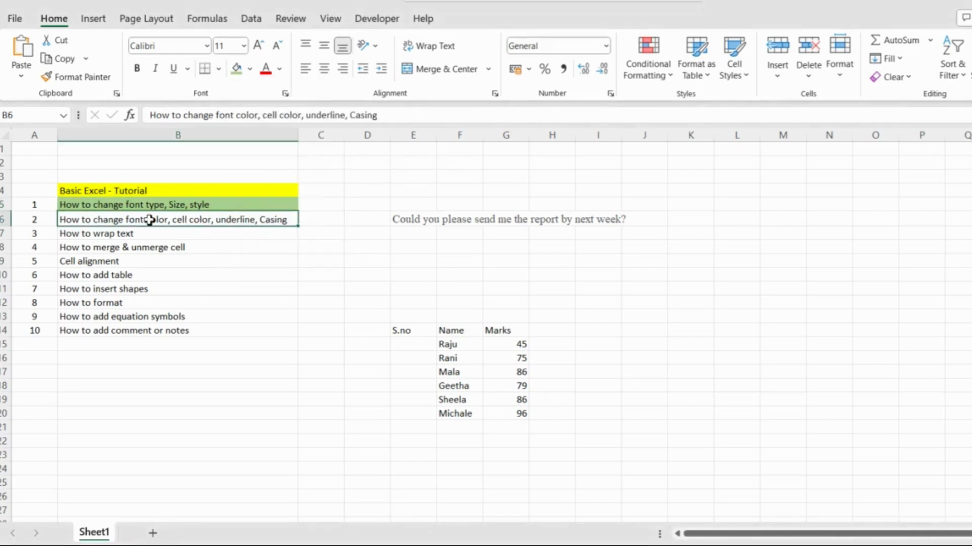
left_click(413, 228)
left_click(414, 218)
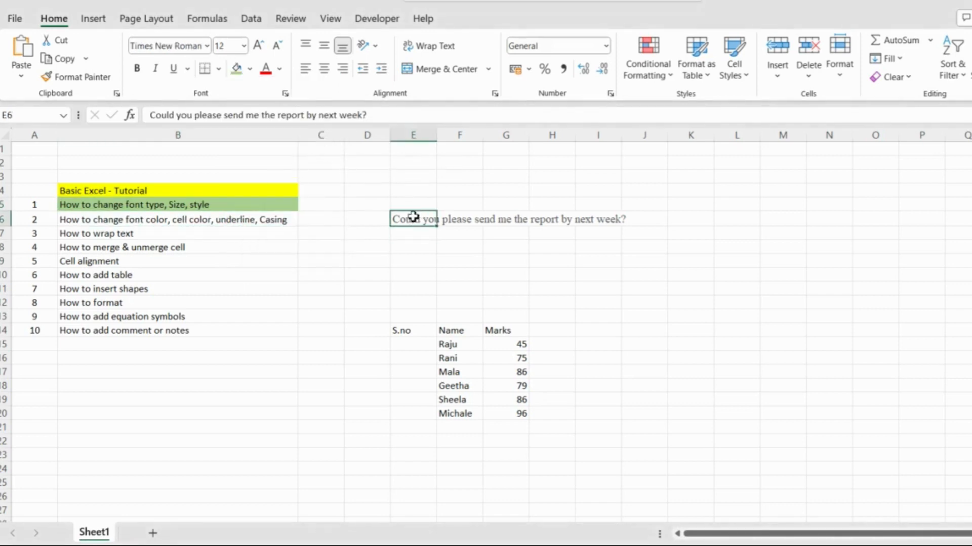
left_click(279, 69)
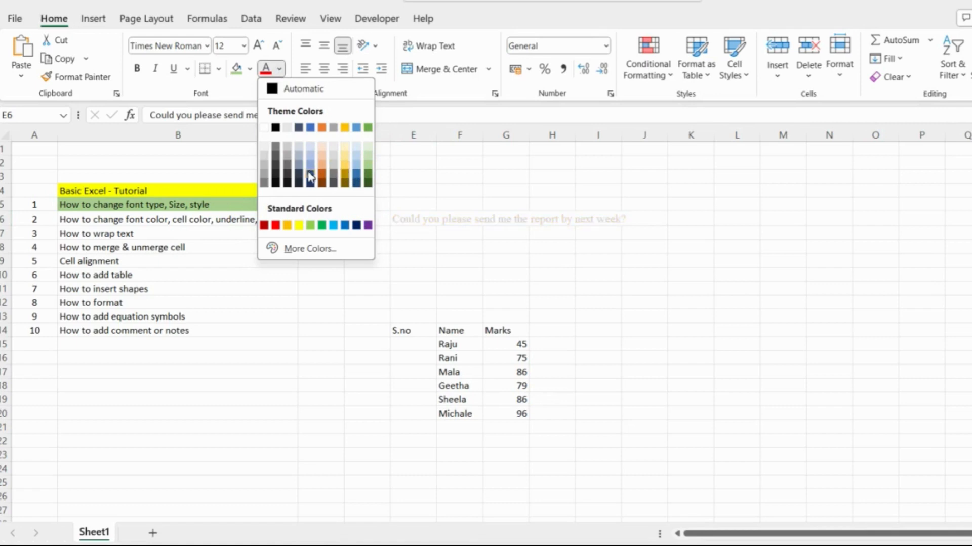
left_click(275, 225)
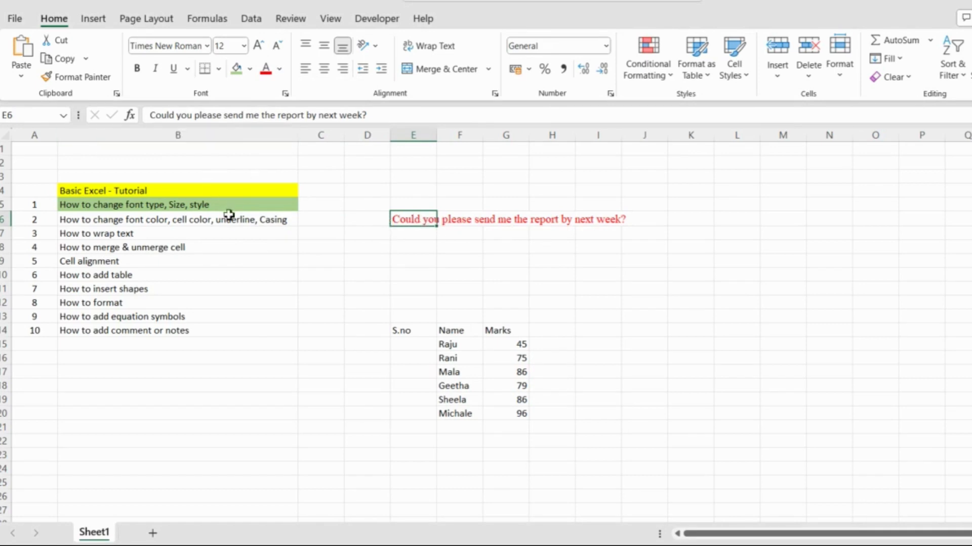
- Try a single and a double underline on the sentence in cell E6, and remove the underlining
left_click(187, 69)
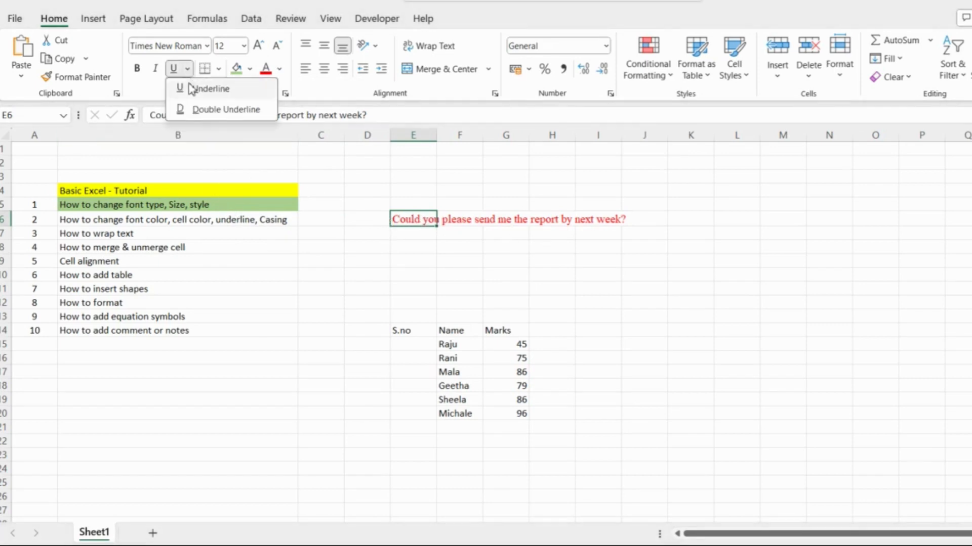
left_click(192, 90)
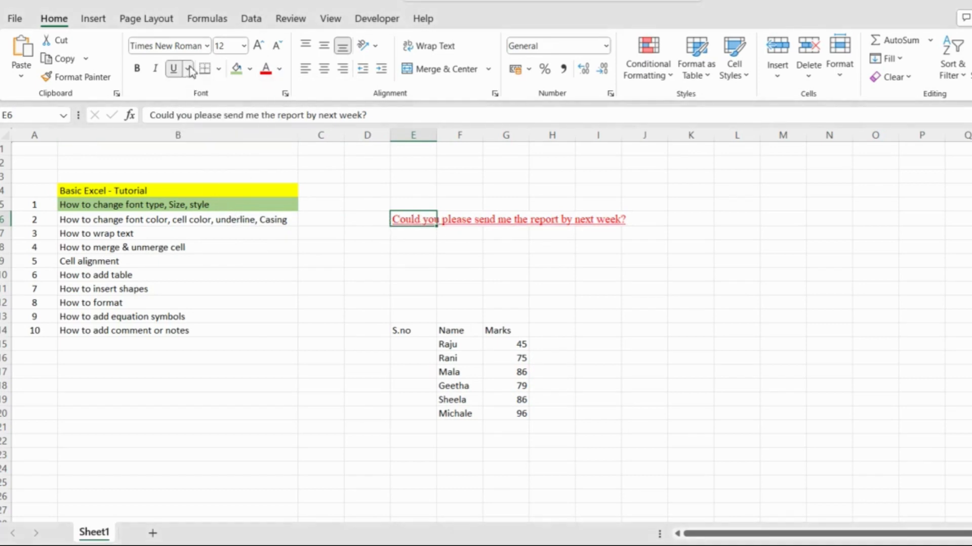
left_click(187, 68)
left_click(209, 110)
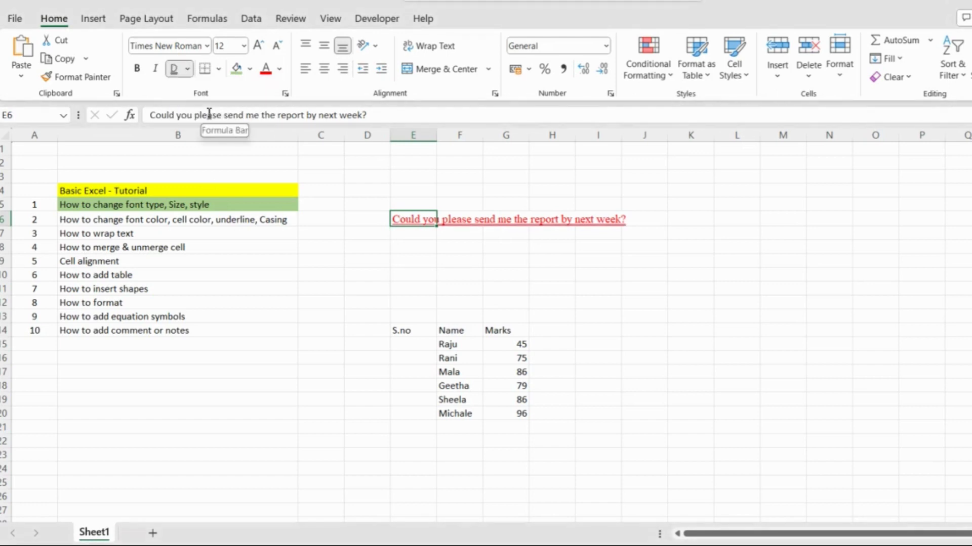
left_click(187, 68)
left_click(193, 87)
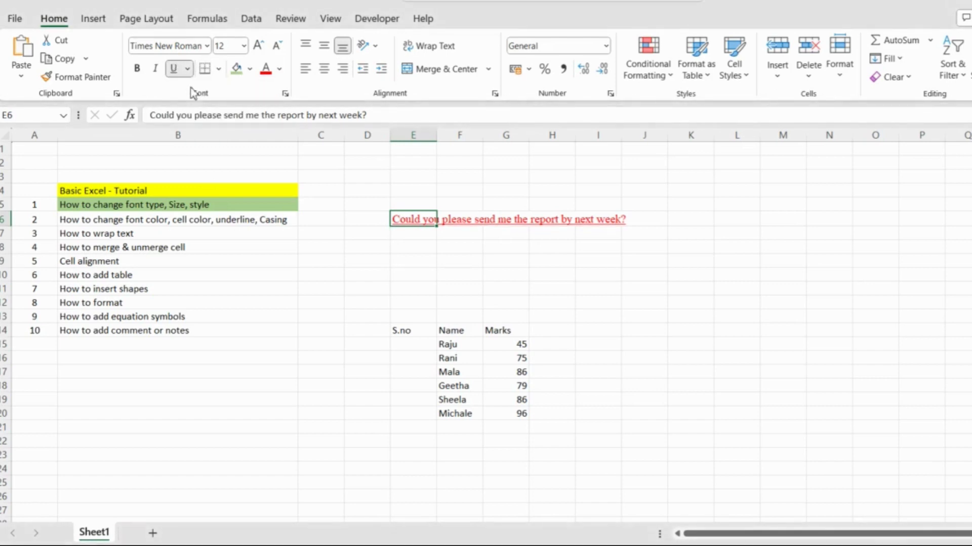
left_click(174, 70)
left_click(382, 177)
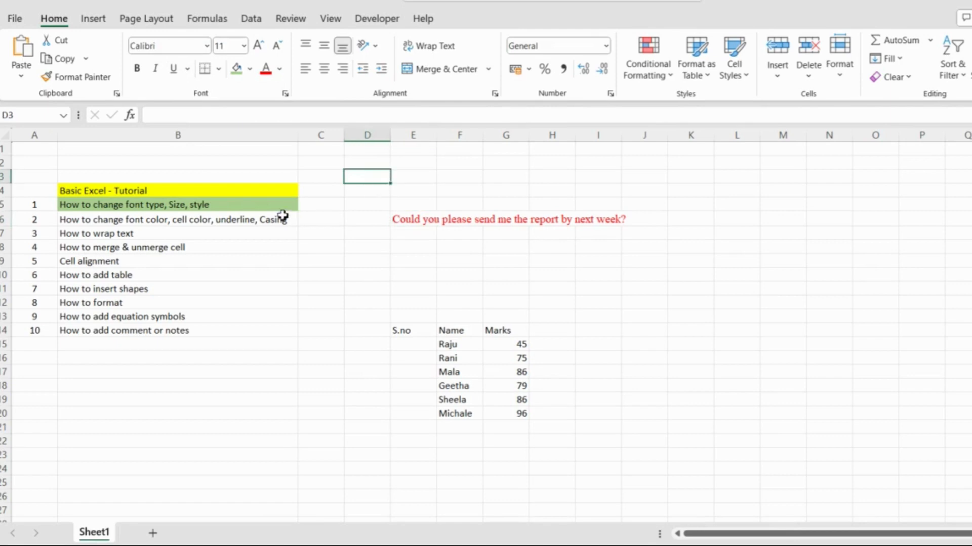
- Increase the font size of the sentence in cell E6 stepwise to 18, and decrease it to 14
left_click(280, 219)
left_click(397, 219)
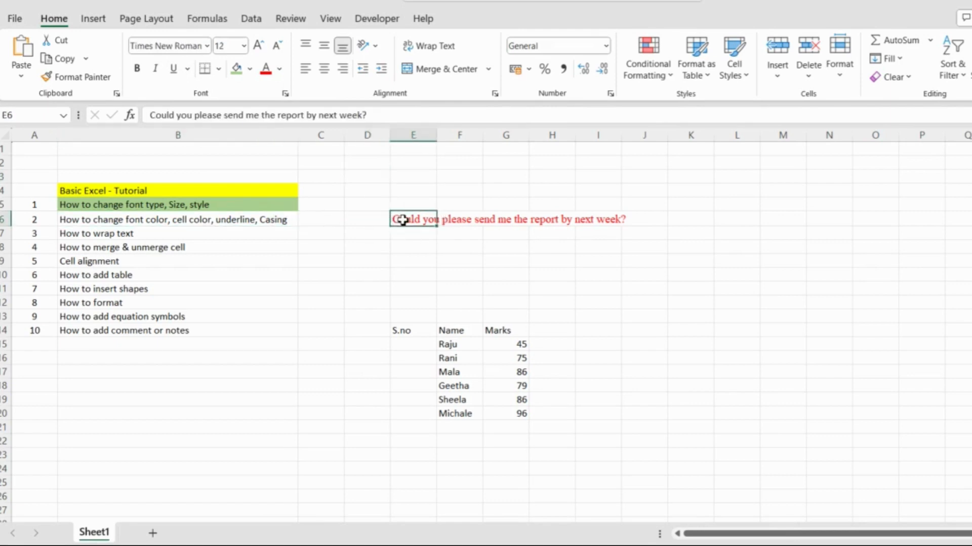
left_click(259, 45)
left_click(259, 46)
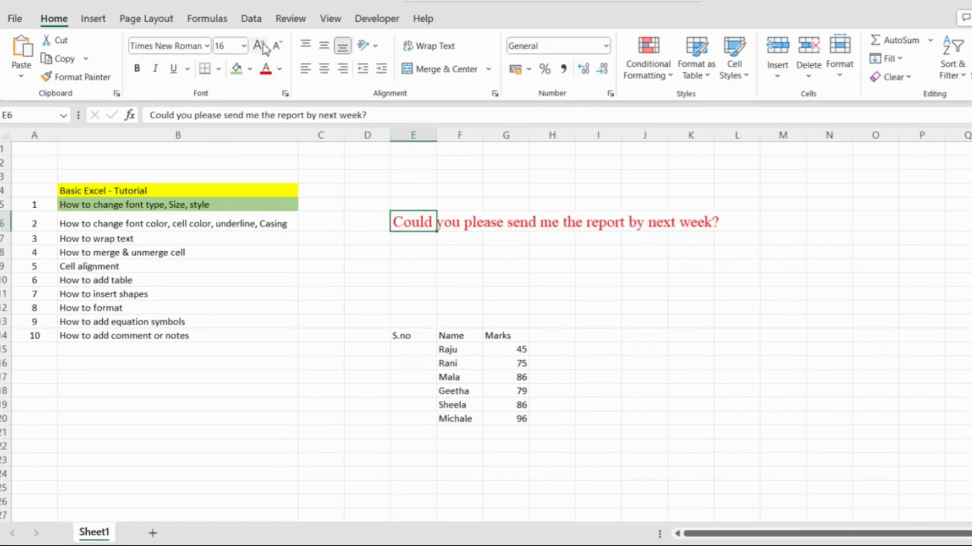
left_click(260, 46)
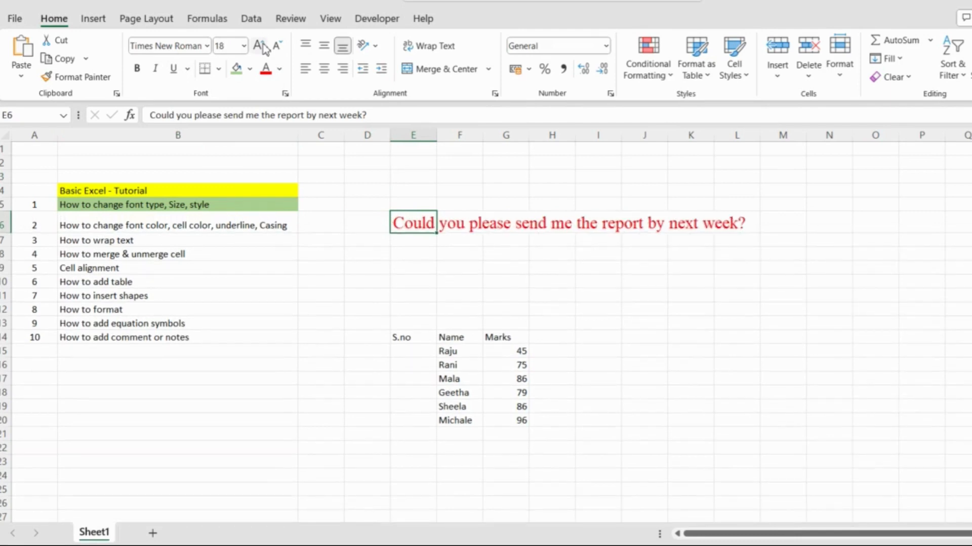
left_click(283, 46)
left_click(284, 46)
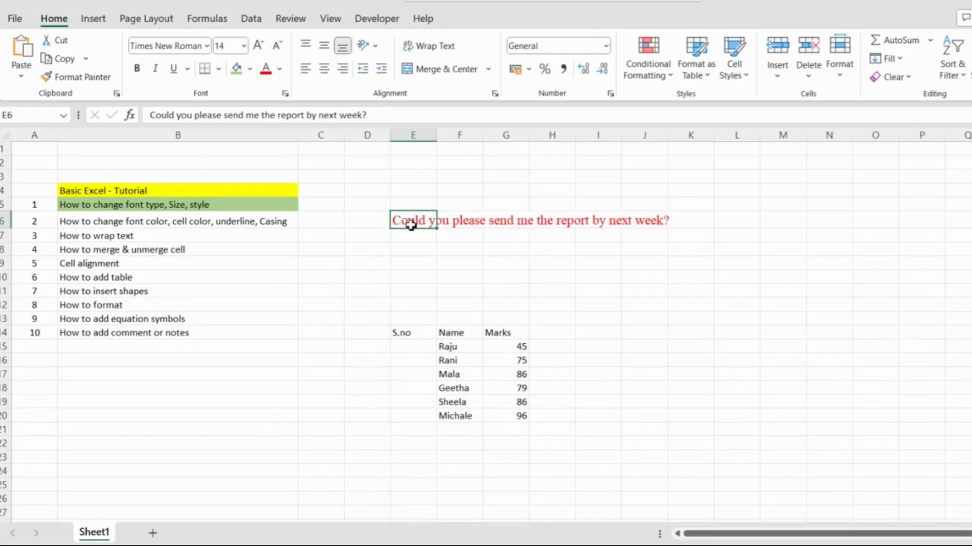
- Fill cell B6, the topic about font color, cell color, underline and casing, with the same light green
left_click(241, 227)
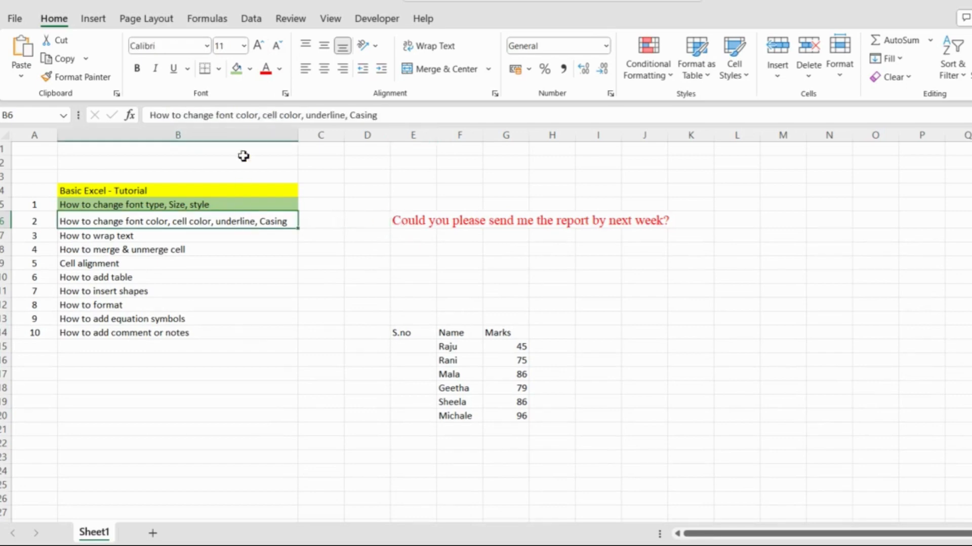
left_click(244, 75)
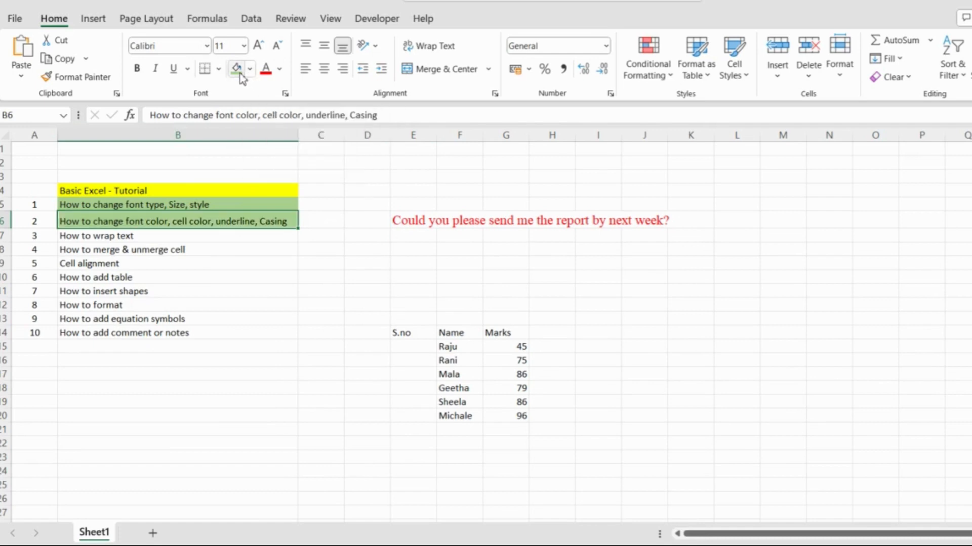
left_click(213, 236)
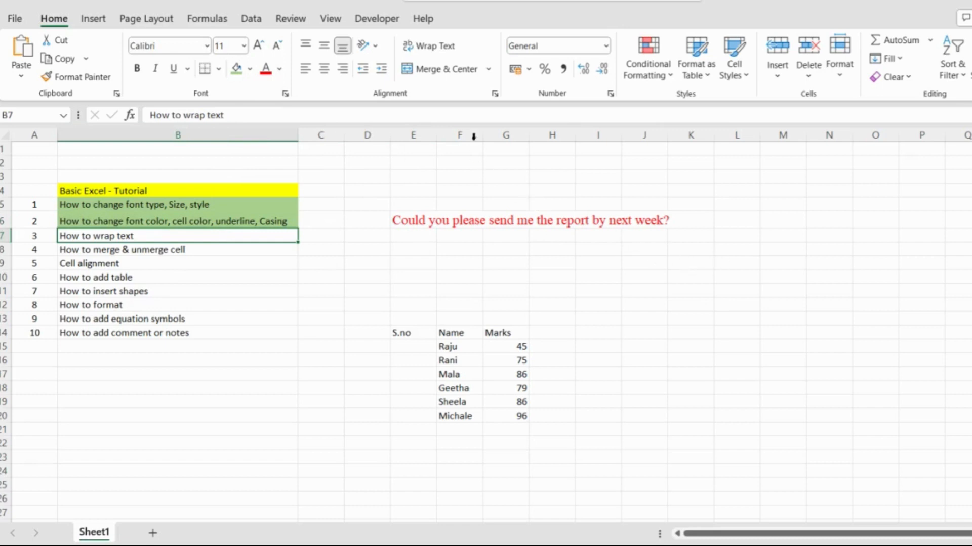
- Try wrapping the sentence within cell E6, and turn the wrapping off again
left_click(434, 219)
left_click(432, 48)
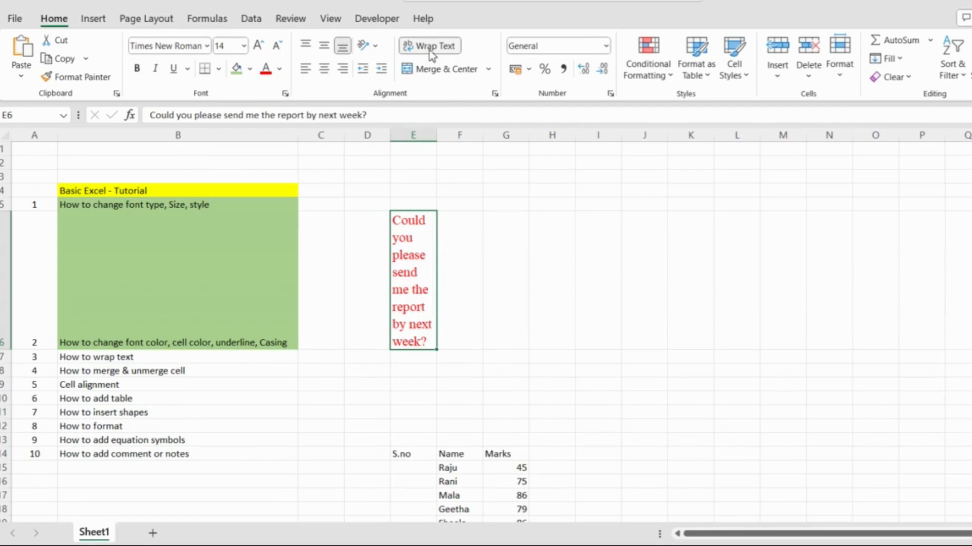
left_click(431, 50)
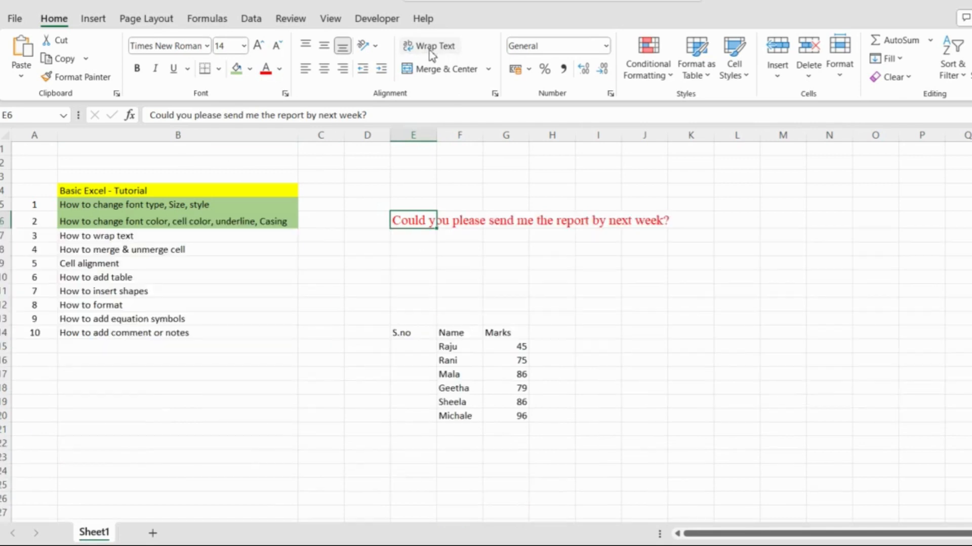
- Widen column E to fit the whole sentence in E6, and narrow it until only "Could you please" fits
right_click(426, 223)
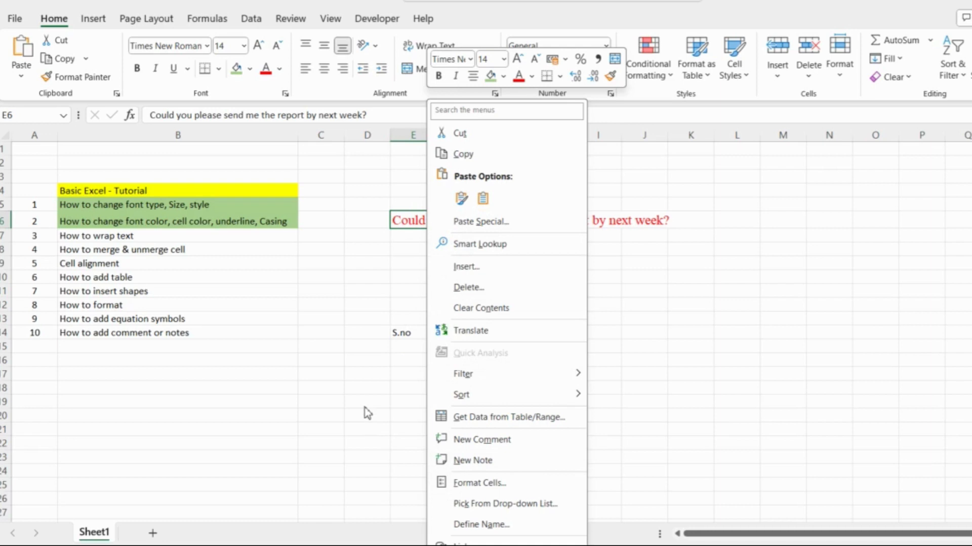
key("Escape")
left_click_drag(436, 135, 698, 135)
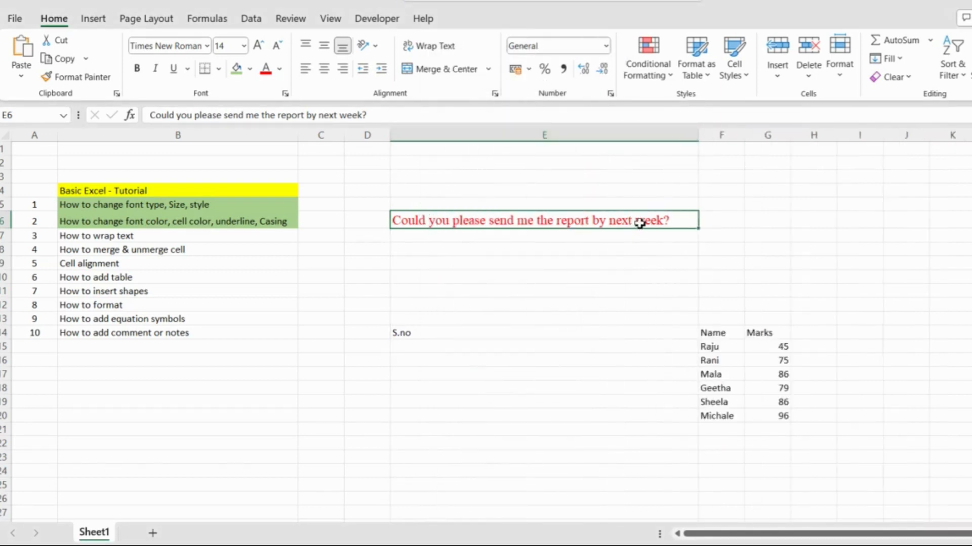
left_click_drag(696, 133, 486, 119)
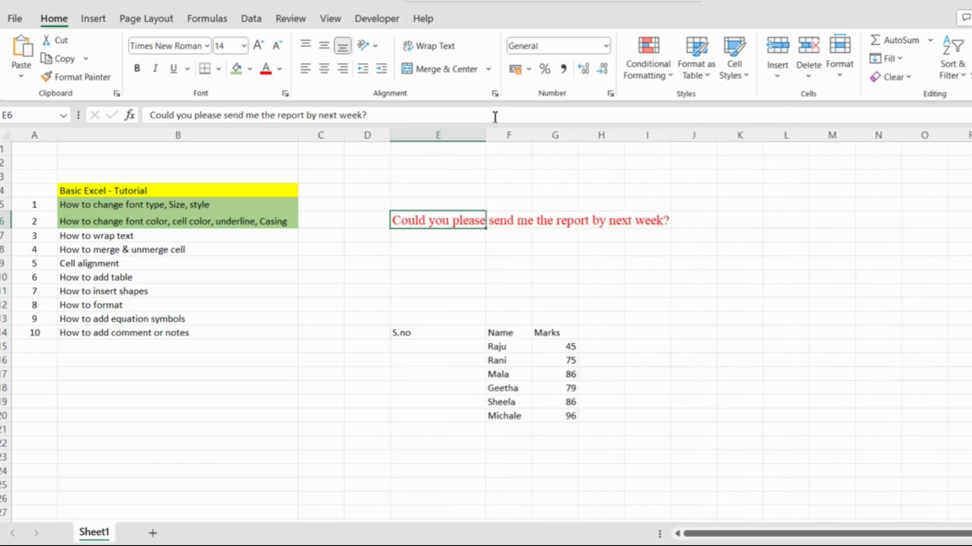
- Fill cell B7, the topic about wrapping text, with the same light green
left_click(171, 249)
left_click(170, 238)
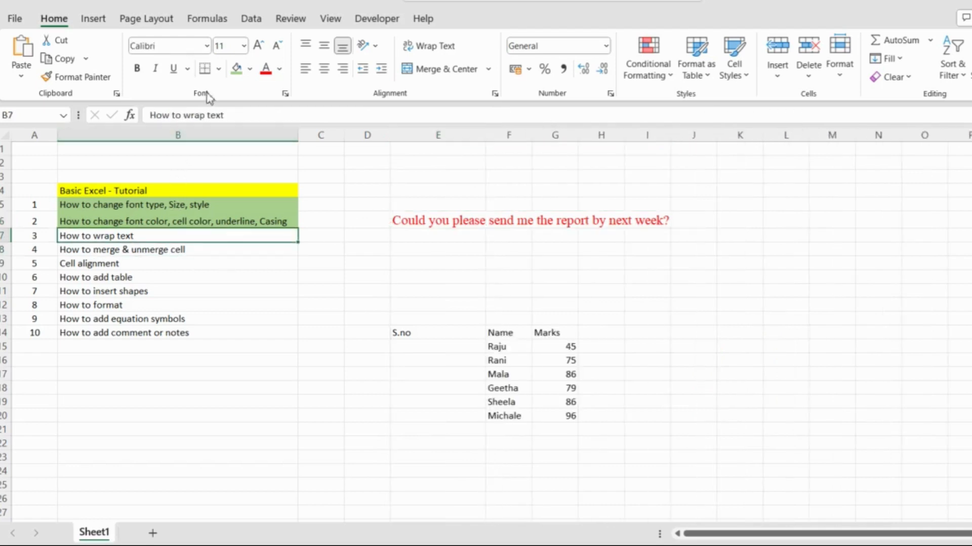
left_click(236, 68)
- Enter "Year 2023" in cell G9
left_click(575, 262)
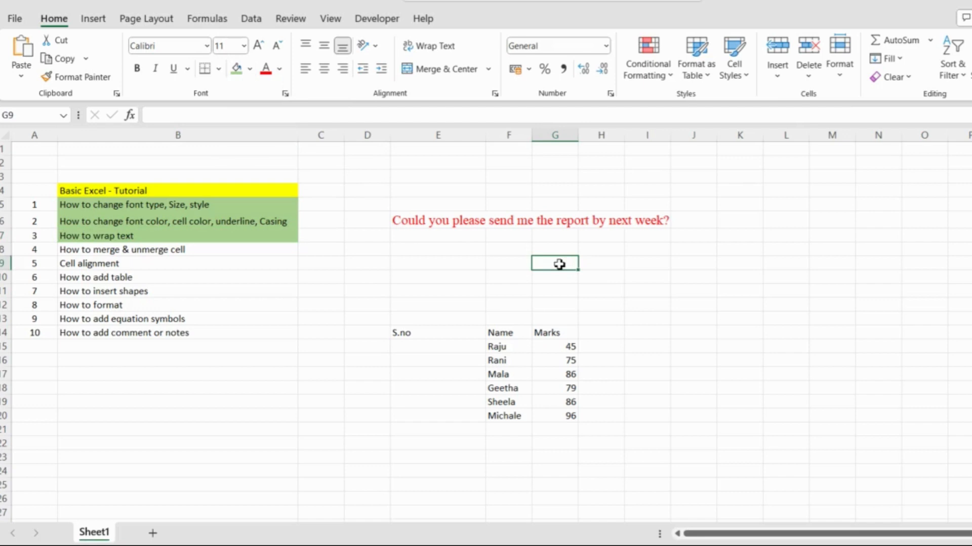
type("Year 2023")
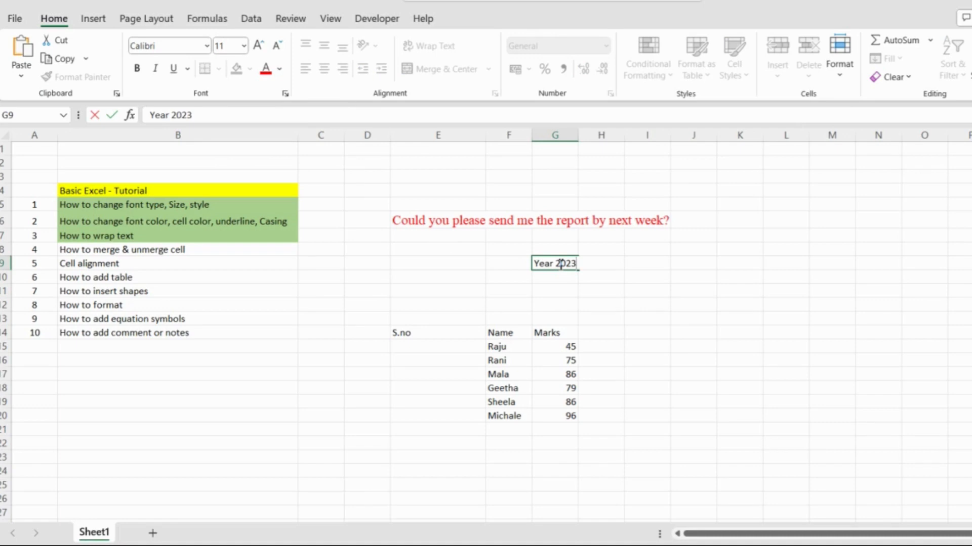
key("Tab")
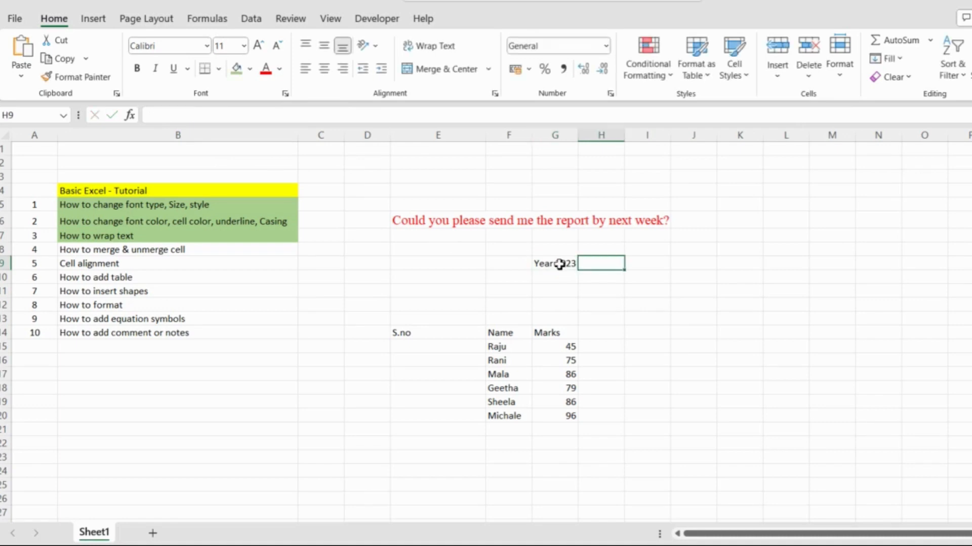
- Try merging and centering "Year 2023" across G9:H9, and unmerge the cells again
left_click(559, 264)
left_click_drag(565, 265, 584, 269)
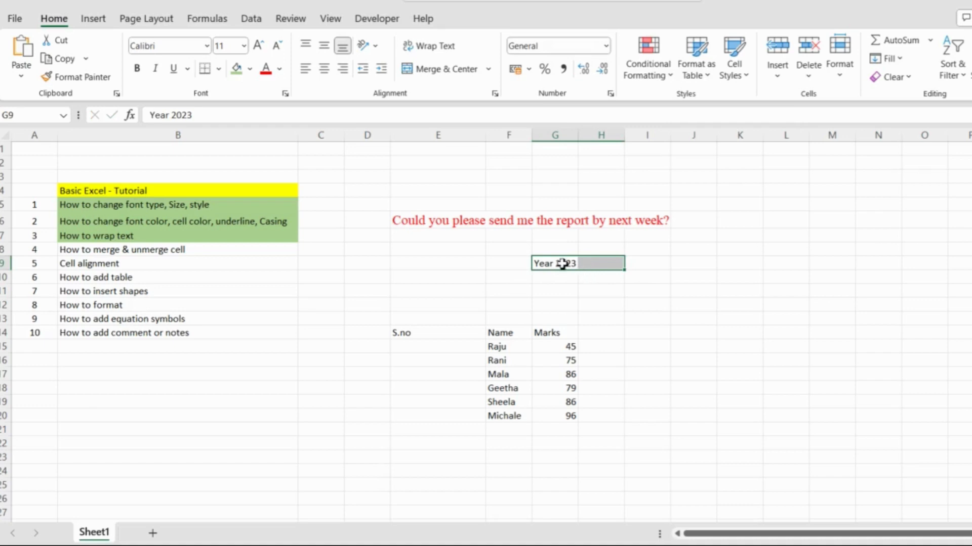
left_click(412, 71)
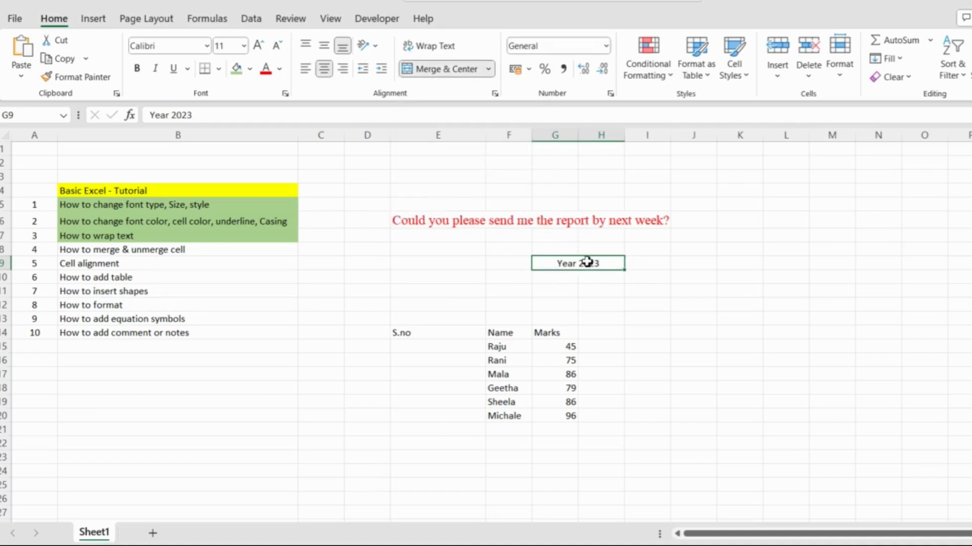
left_click(440, 71)
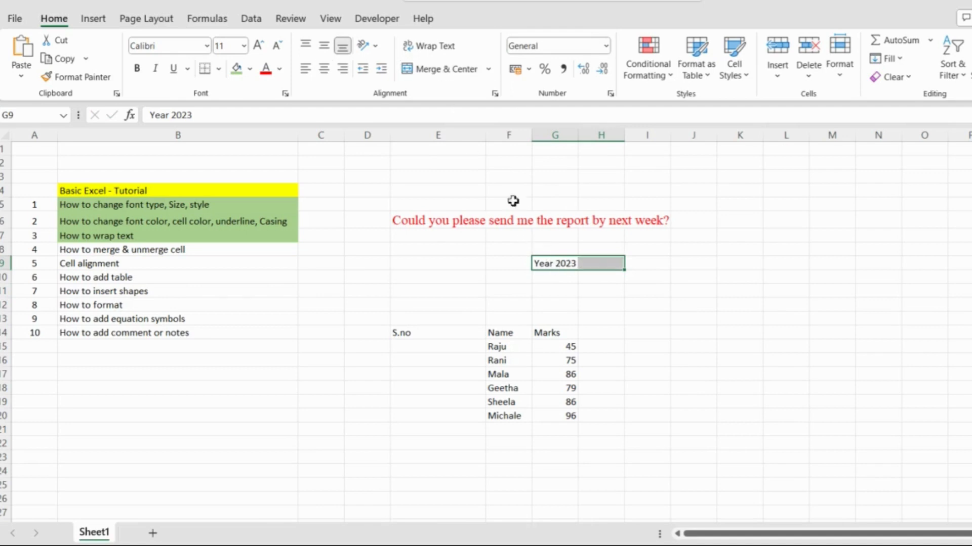
left_click(445, 69)
left_click(489, 69)
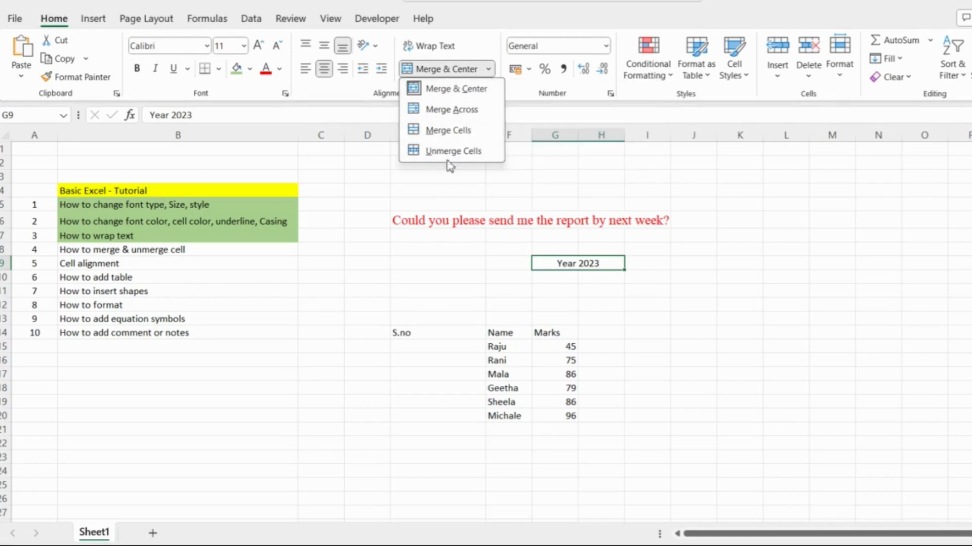
left_click(577, 261)
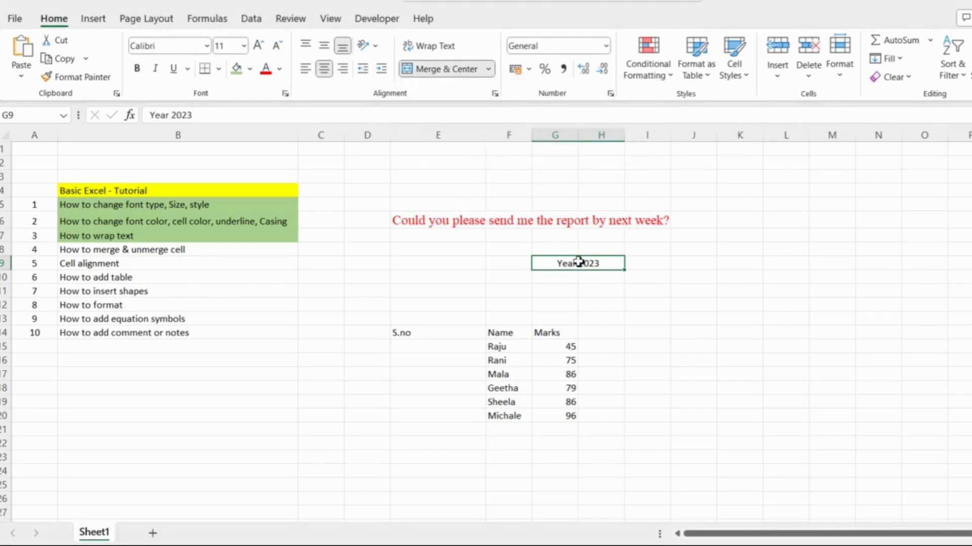
left_click(423, 68)
- Fill cell B8, the topic about merging and unmerging, with light green, and narrow column E to suit the S.no heading
left_click(181, 251)
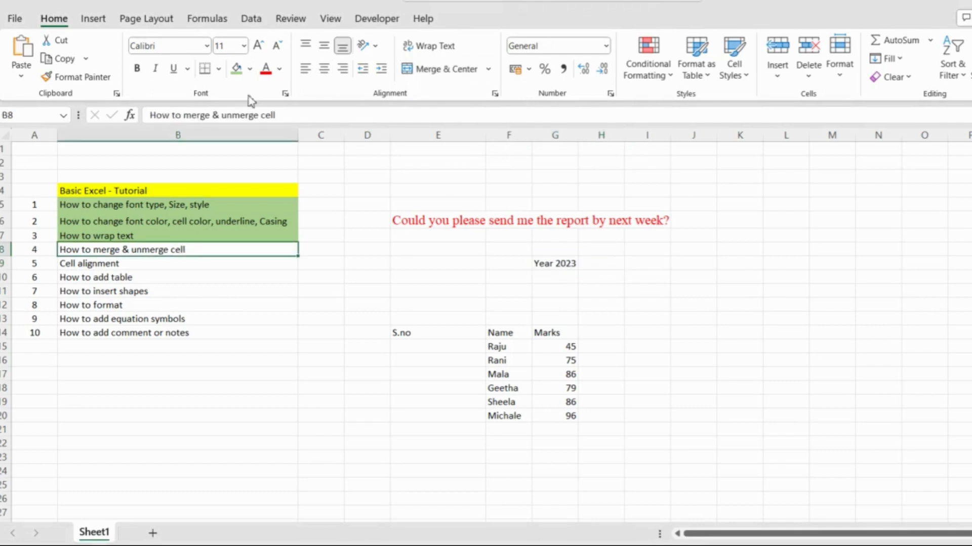
left_click(236, 71)
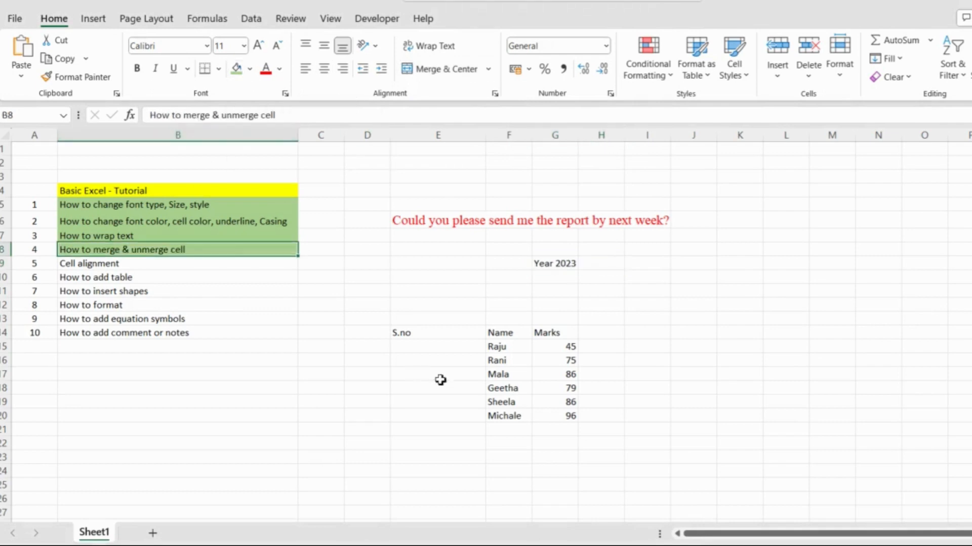
left_click_drag(487, 138, 433, 136)
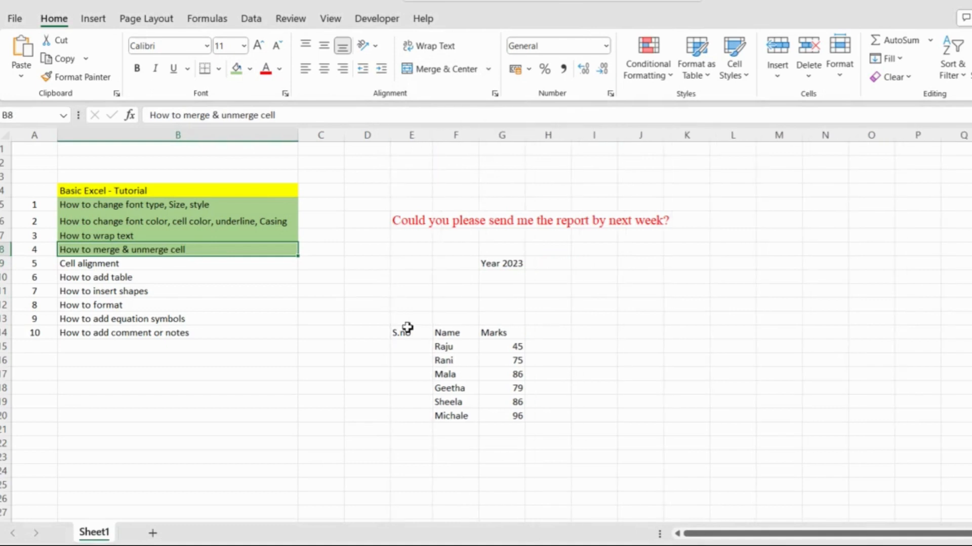
- Try left, center and right alignment on the marks data in E14:G20, and settle on horizontal centering
left_click_drag(410, 334, 527, 424)
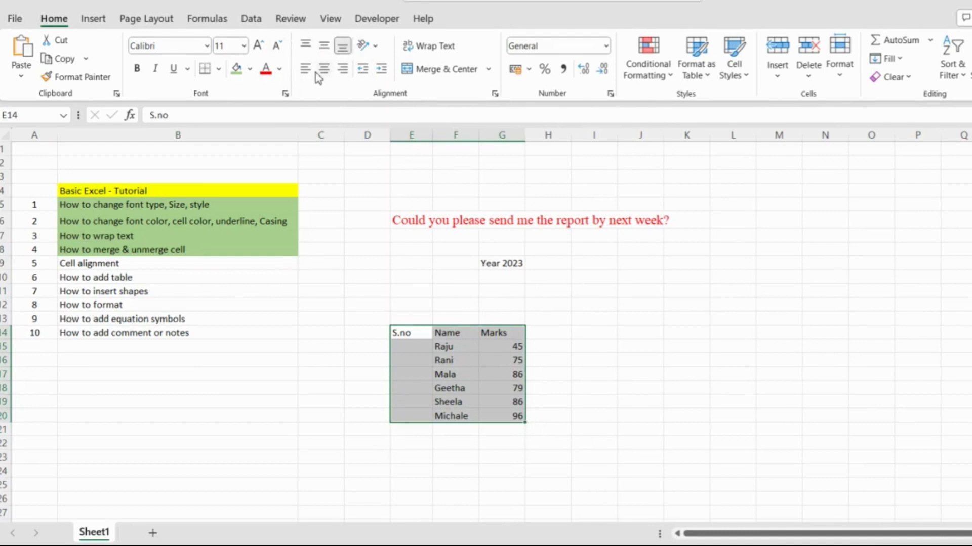
left_click(300, 71)
left_click(325, 71)
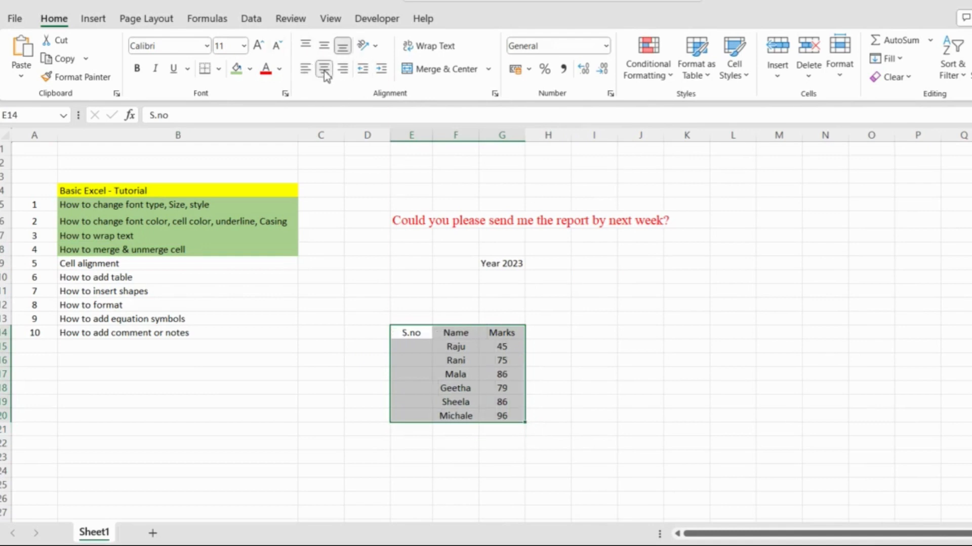
left_click(348, 74)
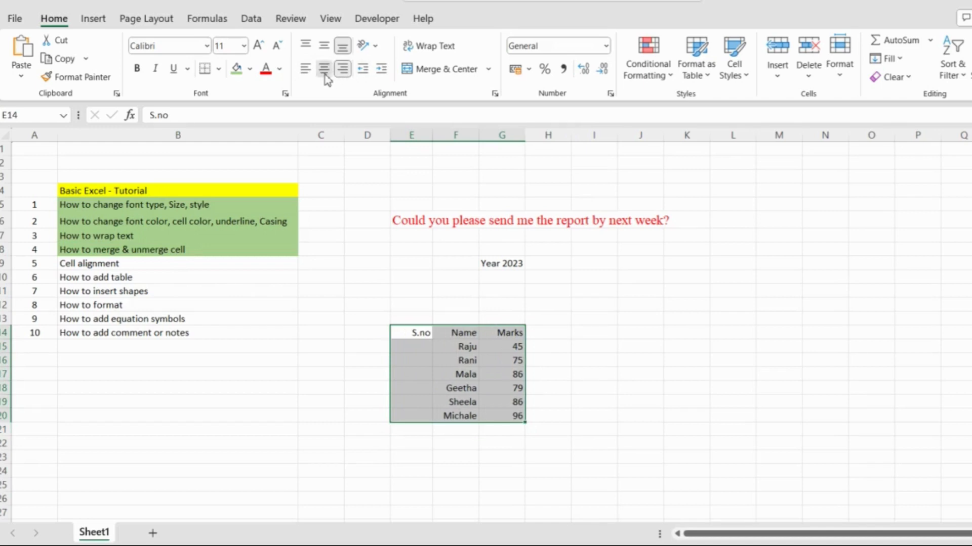
left_click(324, 76)
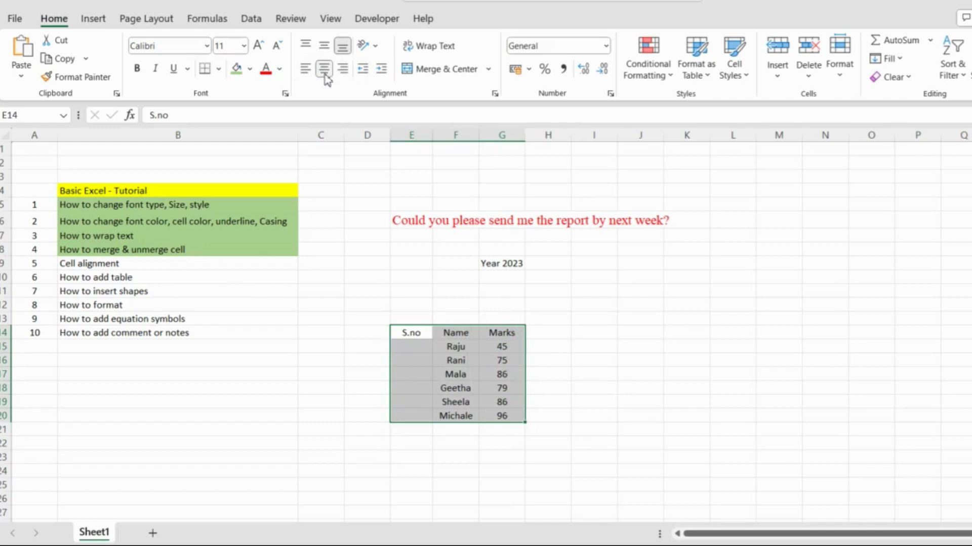
- Top-align the marks data in E14:G20 and increase the height of row 15
left_click(324, 48)
left_click(306, 46)
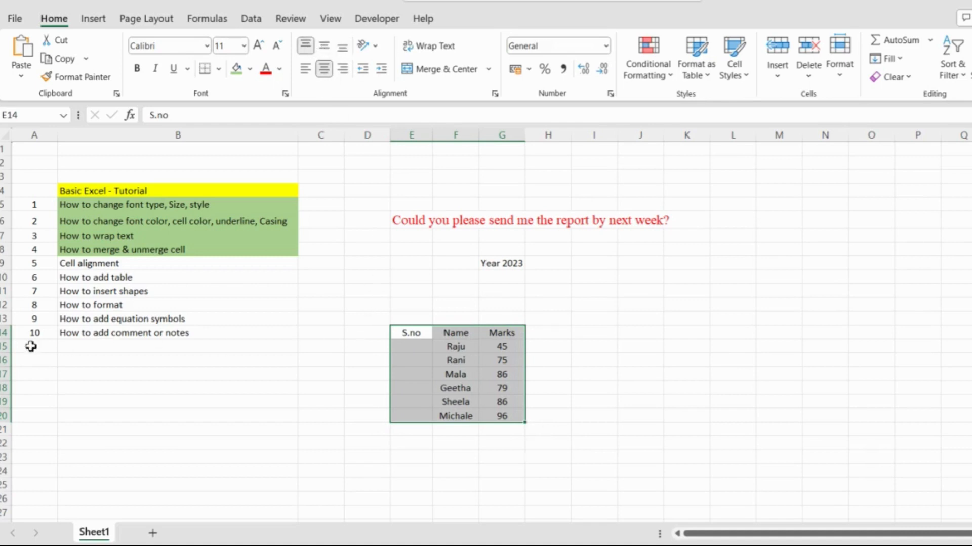
left_click_drag(9, 352, 10, 373)
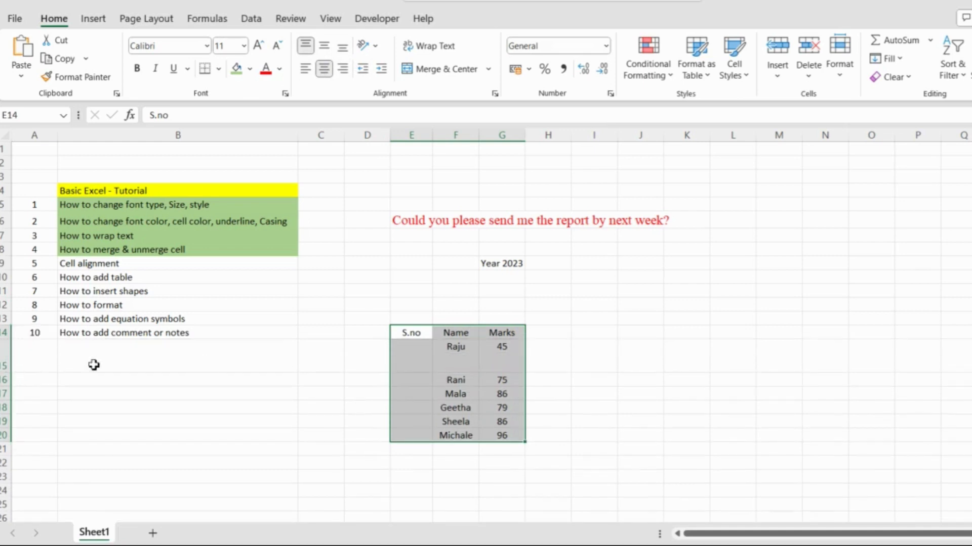
- Try middle, bottom and top vertical alignment on E15:G15, and settle on middle alignment
left_click(453, 363)
left_click_drag(478, 360, 503, 359)
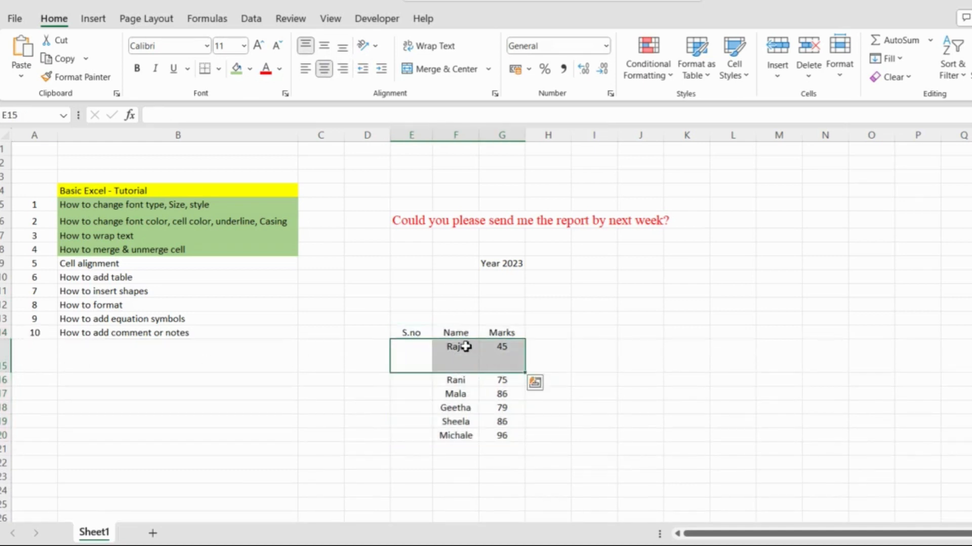
left_click(324, 46)
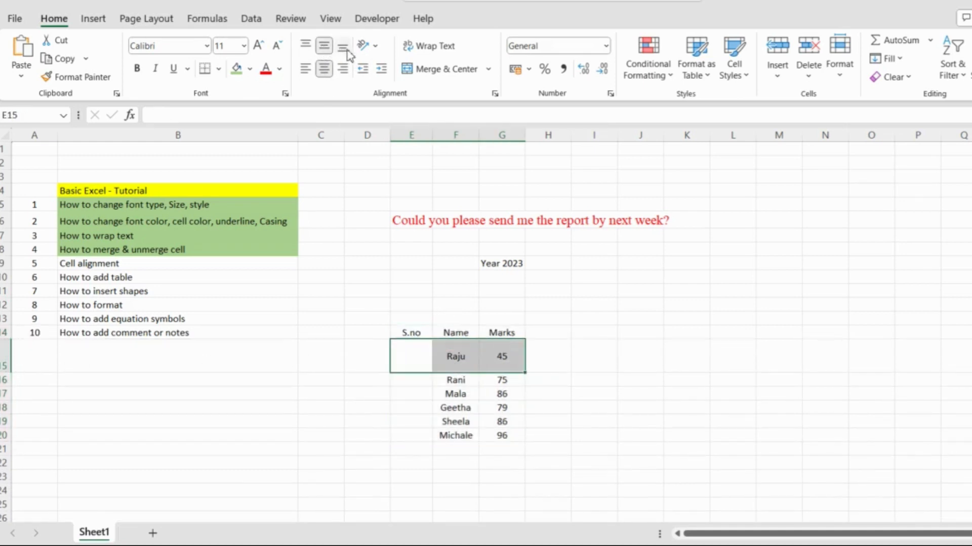
left_click(342, 47)
left_click(305, 46)
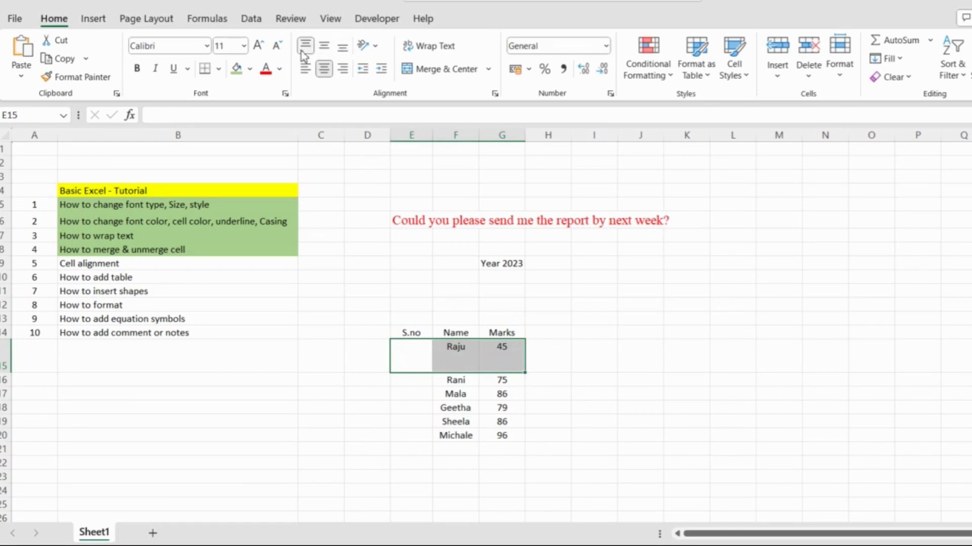
left_click(323, 47)
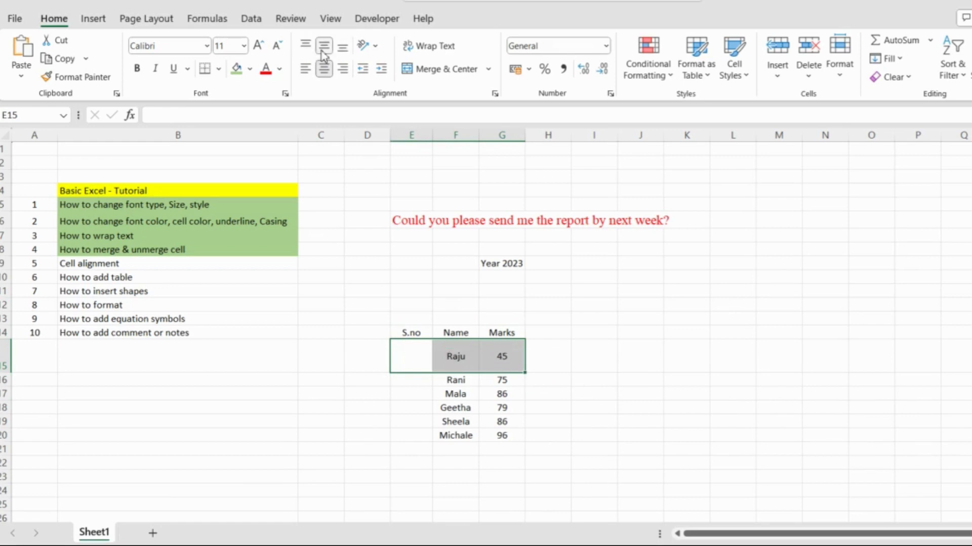
left_click(403, 268)
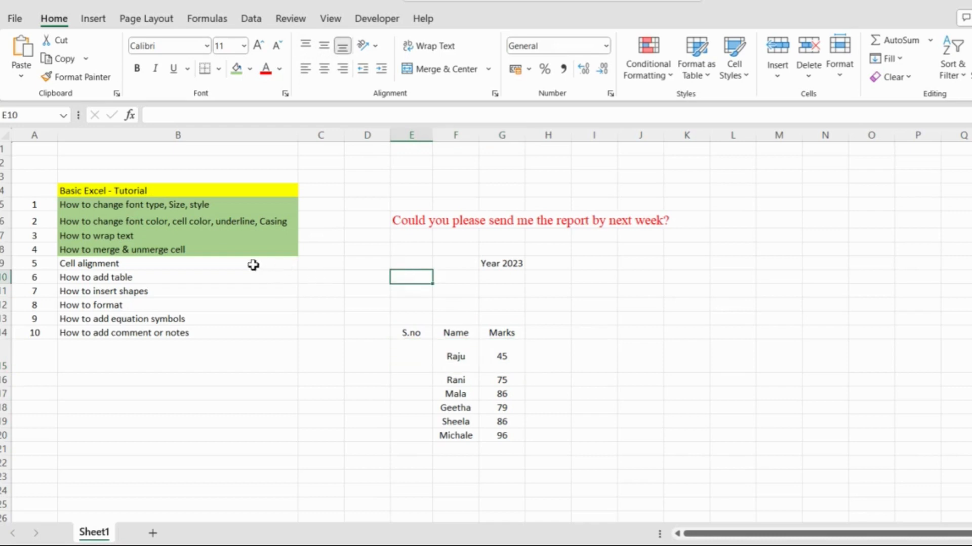
- Fill cell B9, the cell alignment topic, with light green, and reduce the height of row 15
left_click(254, 264)
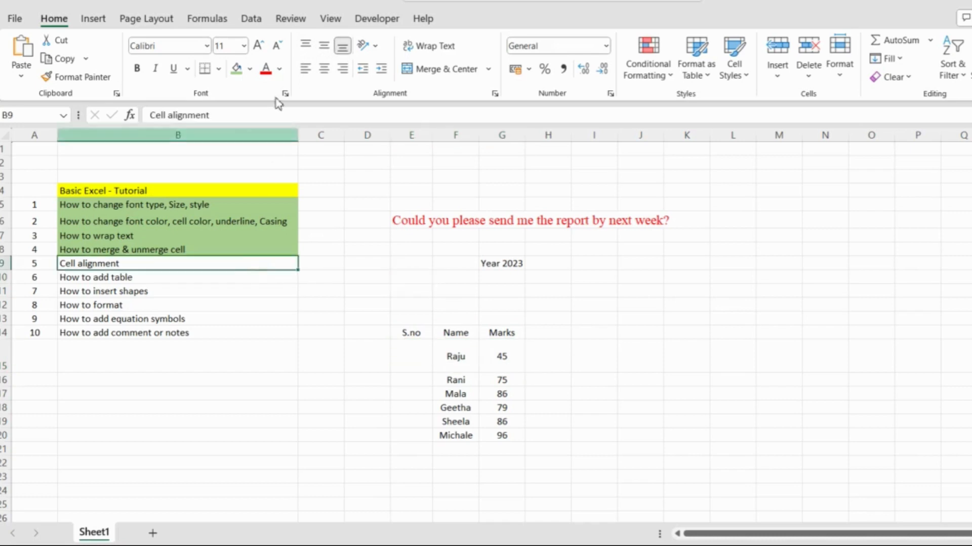
left_click(236, 68)
left_click_drag(7, 372, 11, 356)
left_click(442, 431)
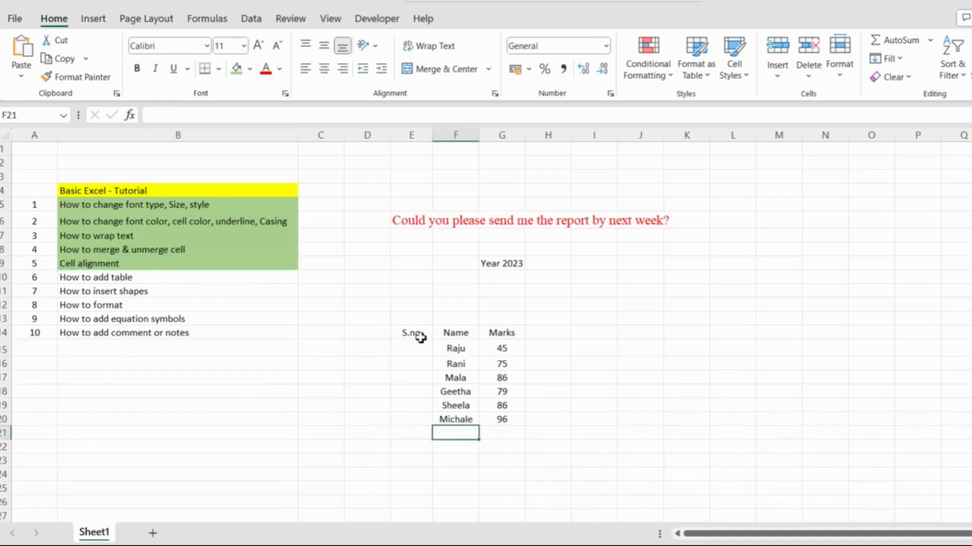
- Format the marks data in E14:G20 as a table with the medium orange banded style
left_click_drag(411, 333, 500, 415)
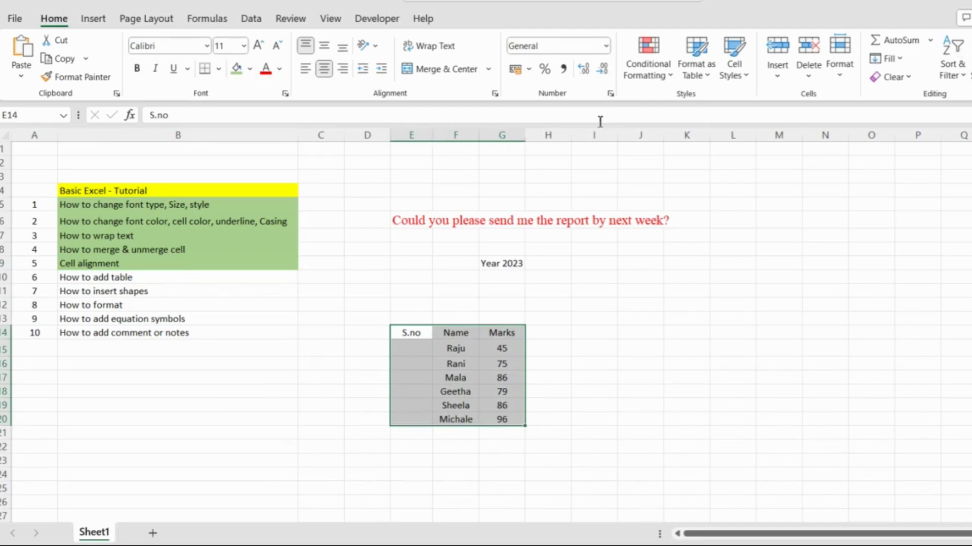
left_click(701, 80)
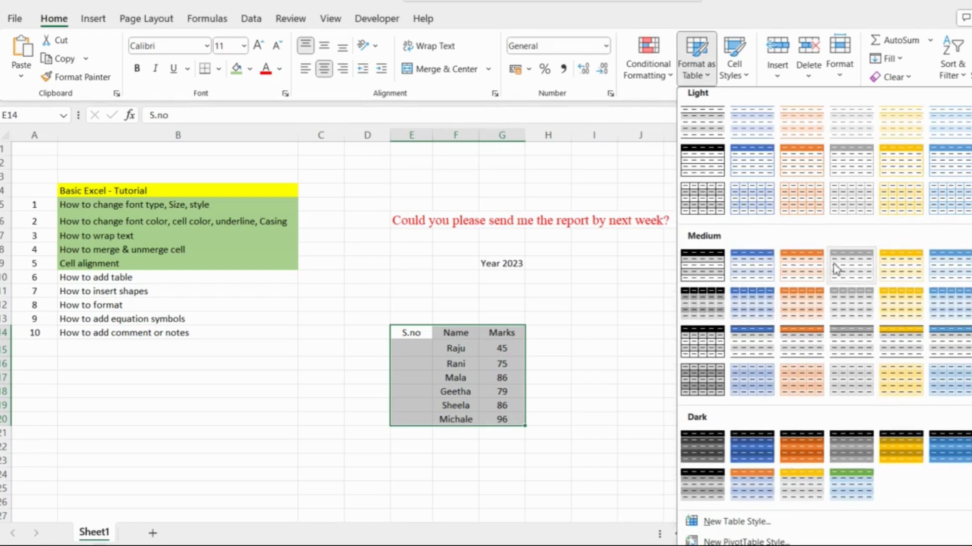
scroll(833, 274, "down", 1)
scroll(833, 290, "up", 1)
left_click(803, 274)
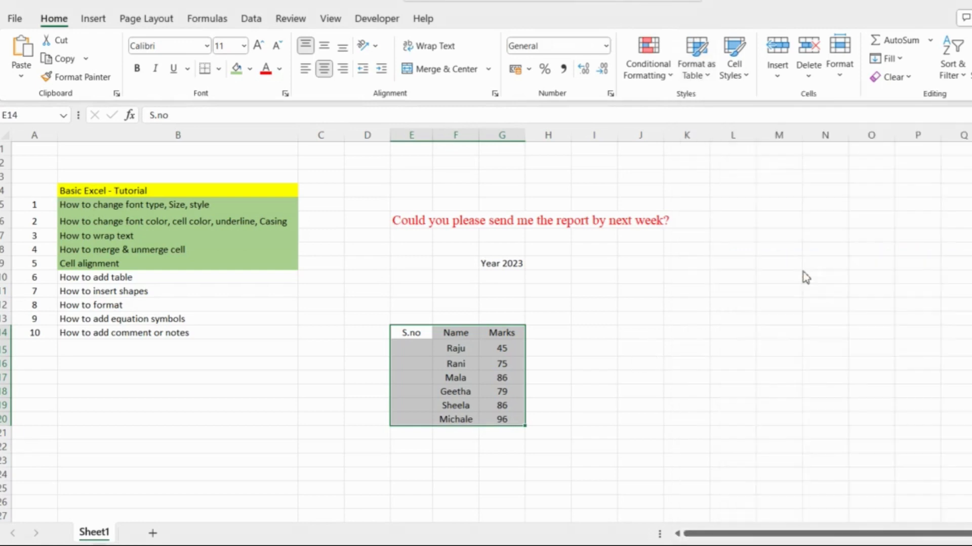
left_click(662, 340)
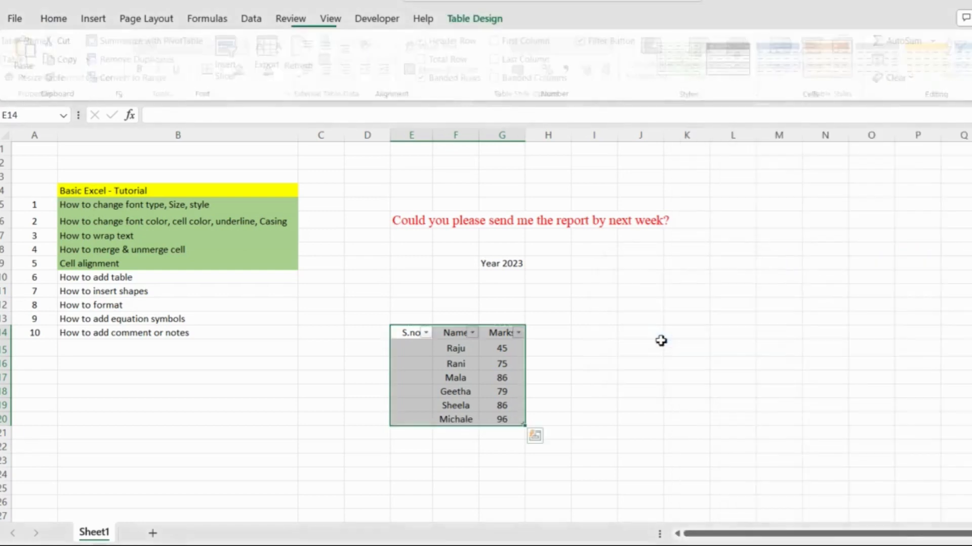
left_click(470, 388)
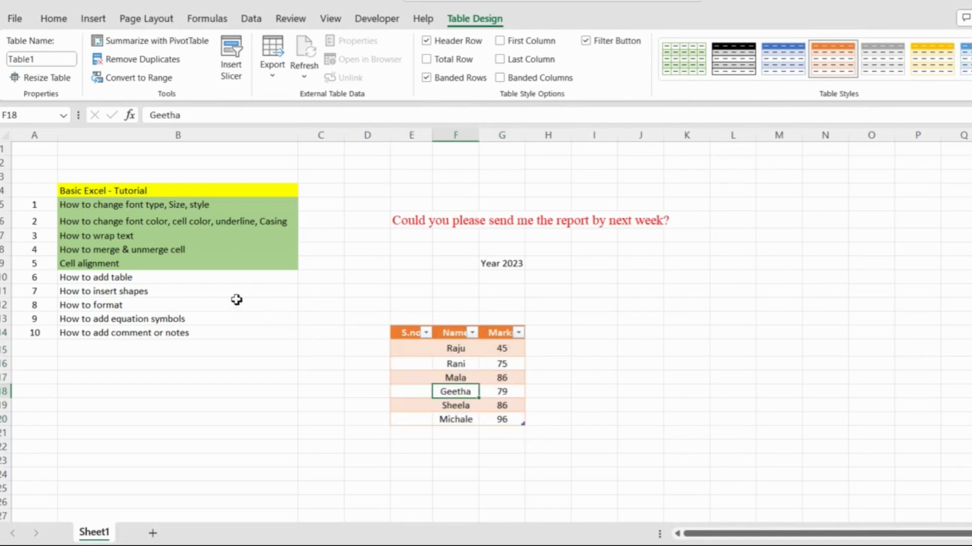
- Fill cell B10, the topic about adding a table, with light green
left_click(224, 278)
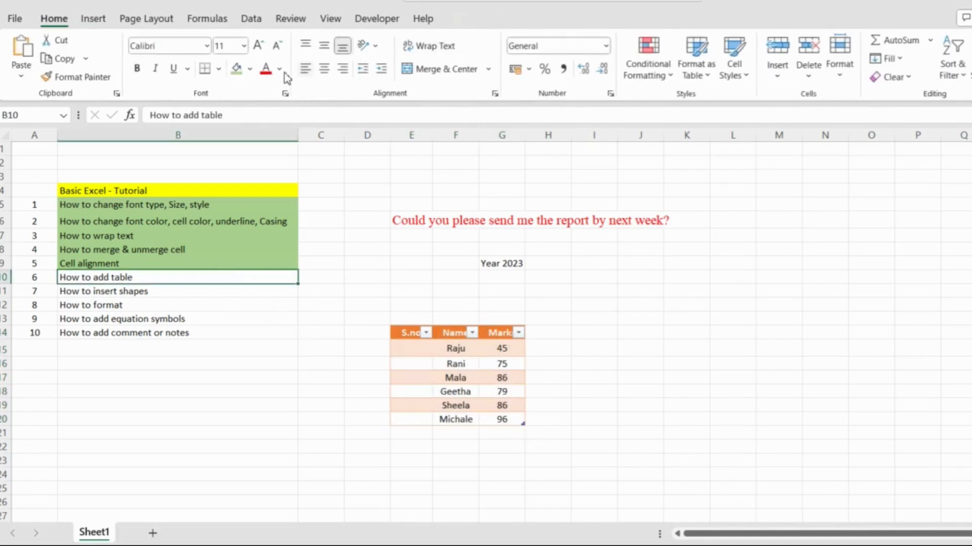
left_click(236, 69)
- Number the S.no column in E15:E20 from 1 to 6 by entering 1 and filling down as a series
left_click(406, 350)
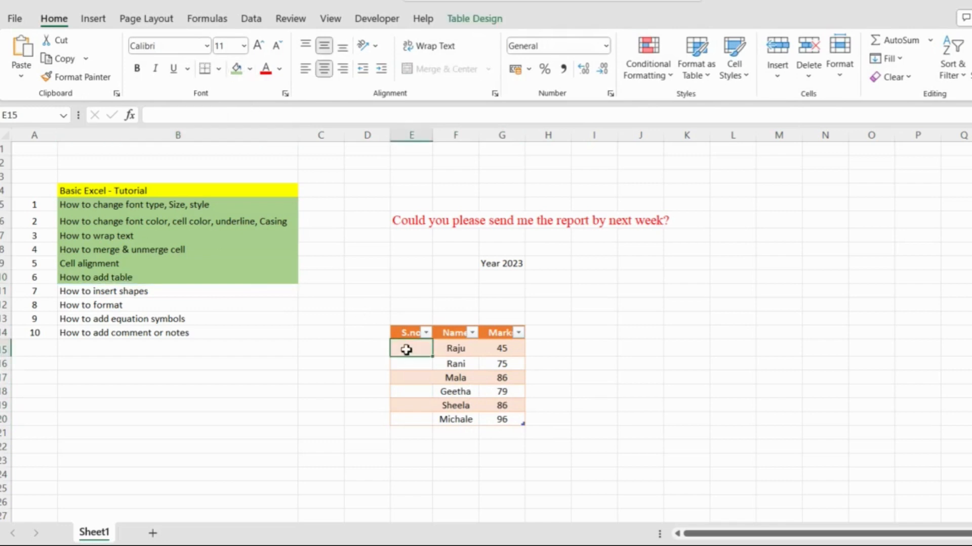
type("1")
key("ctrl+Return")
left_click_drag(425, 349, 421, 420)
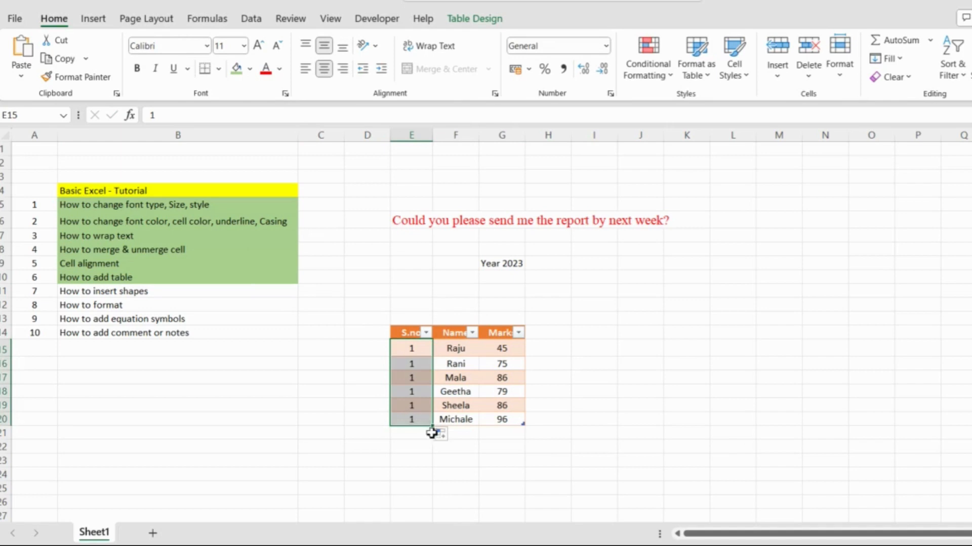
left_click(440, 434)
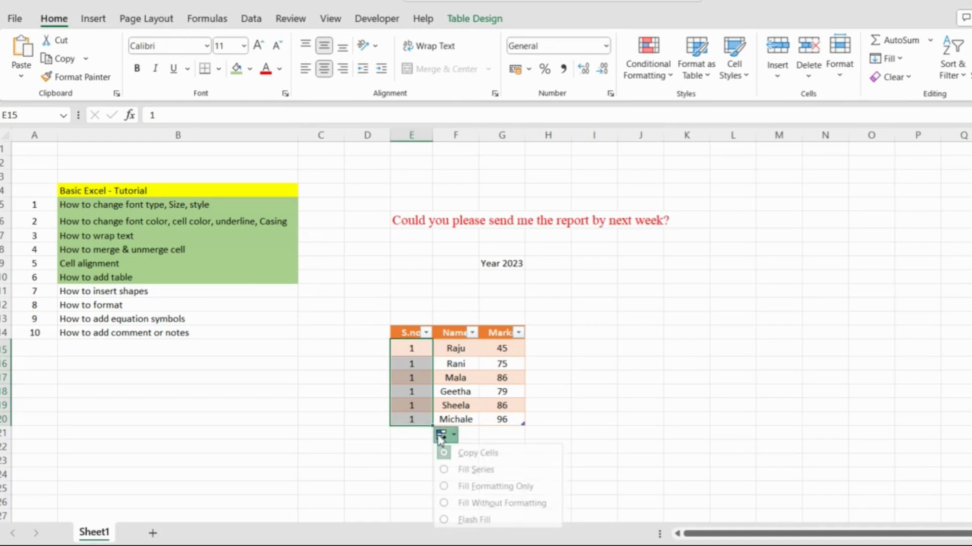
left_click(476, 471)
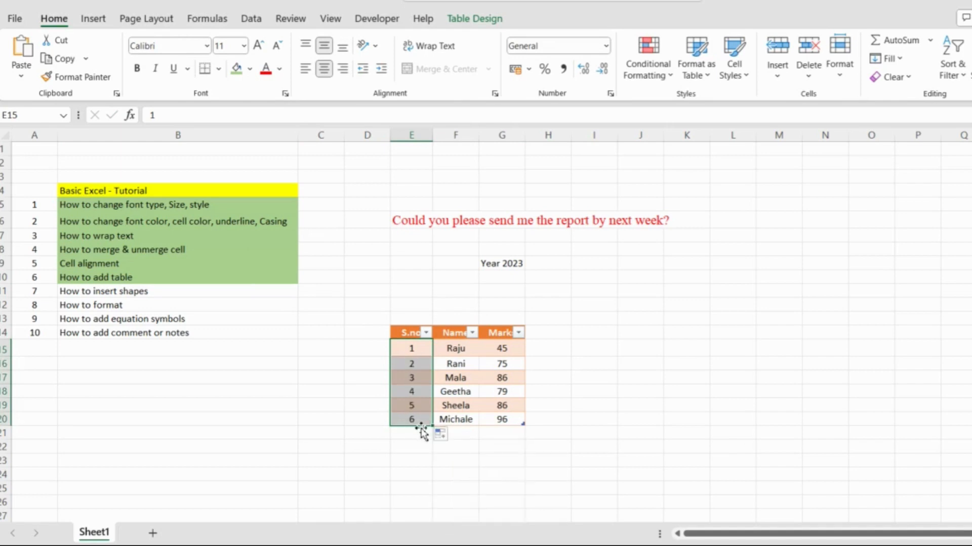
- Insert a single-corner-snipped rectangle about 6.96 cm wide and 1.65 cm high beside the marks table, across H10:L13
left_click(801, 380)
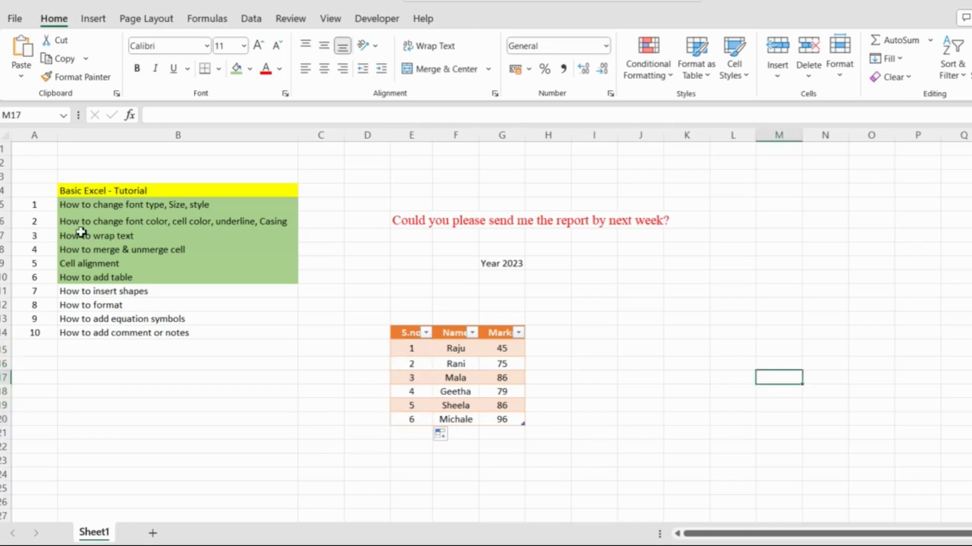
left_click(121, 292)
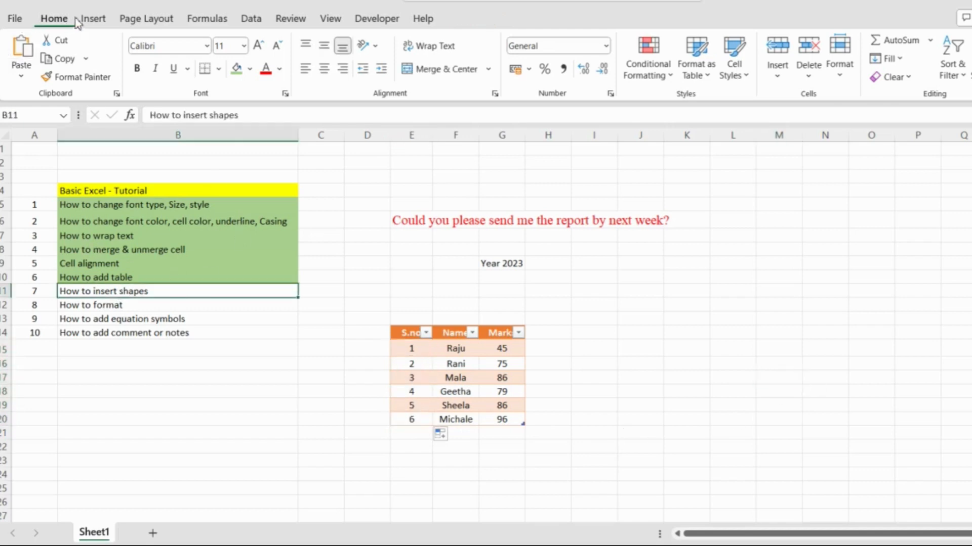
left_click(95, 19)
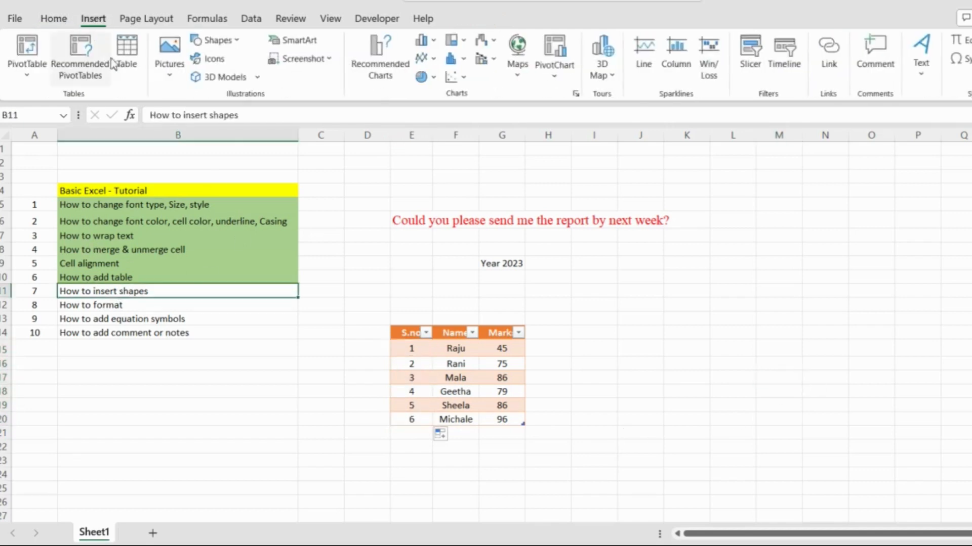
left_click(236, 46)
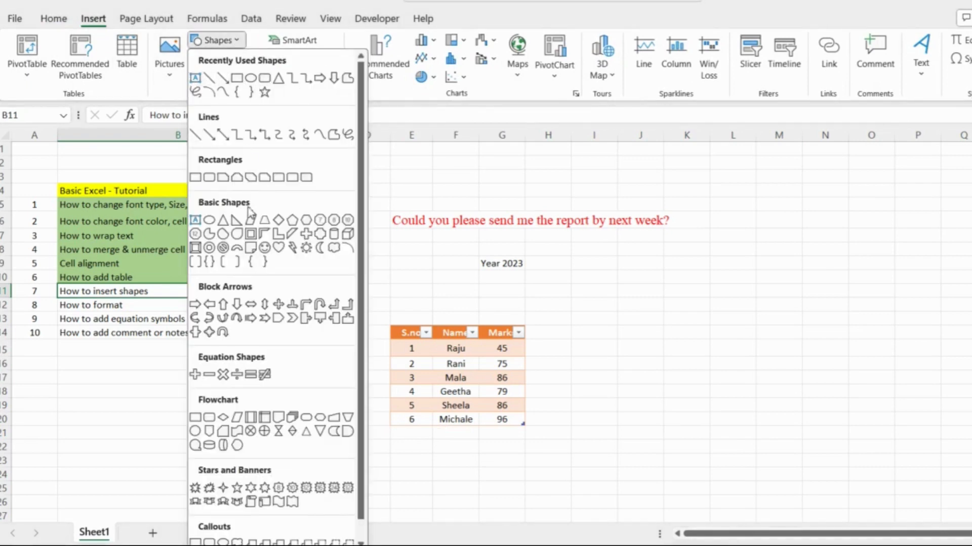
left_click(229, 180)
left_click_drag(551, 323, 741, 277)
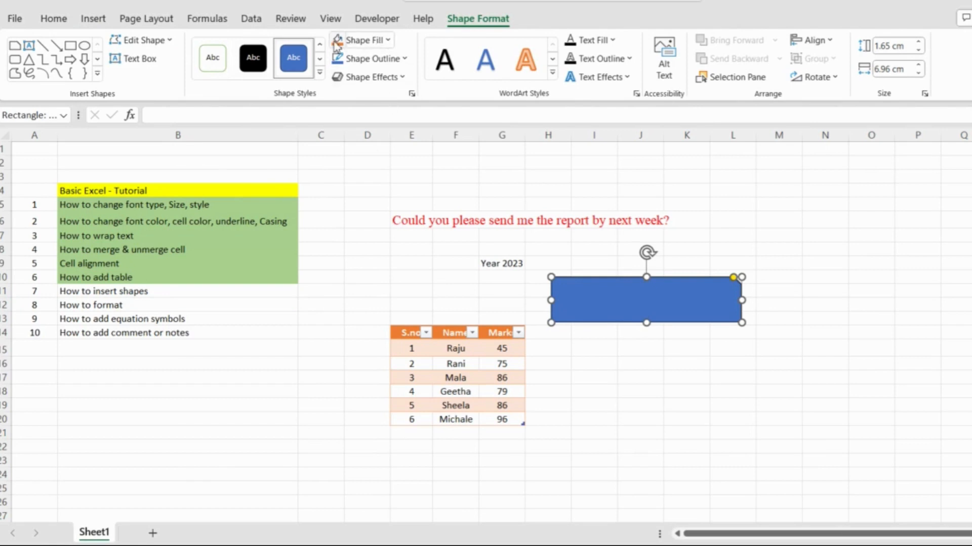
- Fill the snipped rectangle with orange and remove its outline
left_click(337, 43)
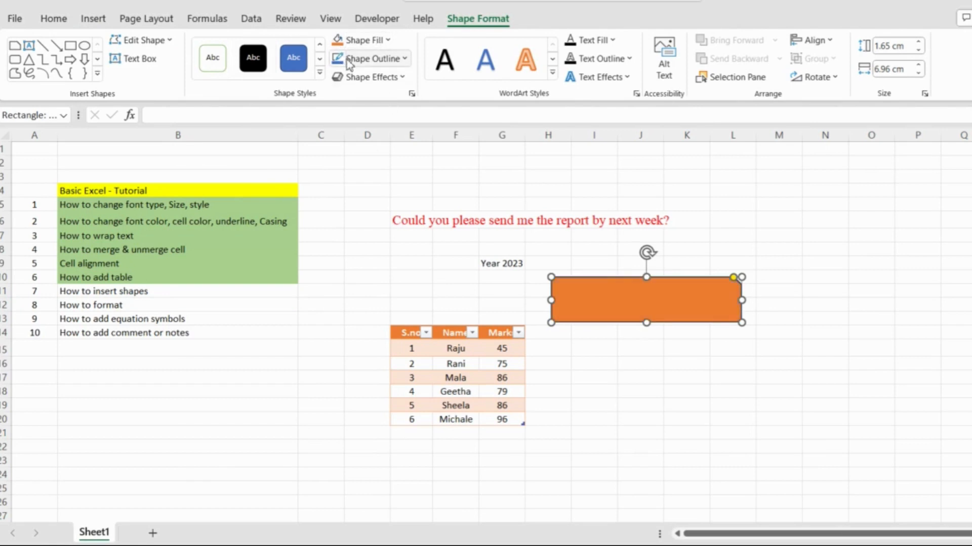
left_click(348, 60)
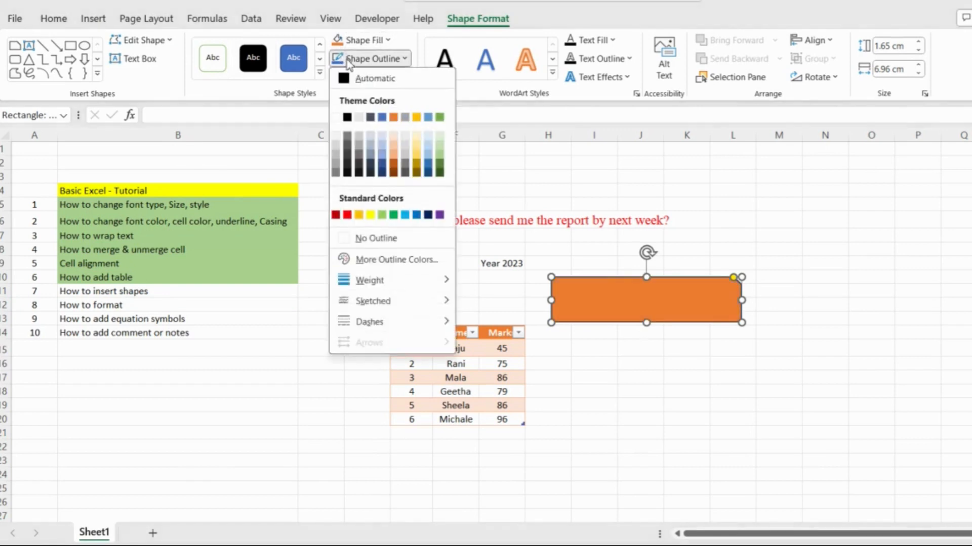
left_click(364, 238)
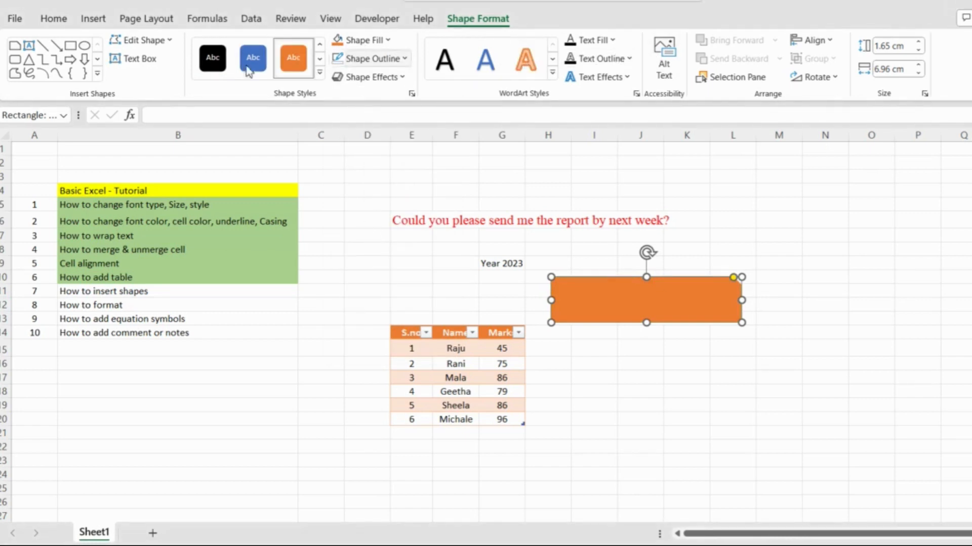
left_click(736, 390)
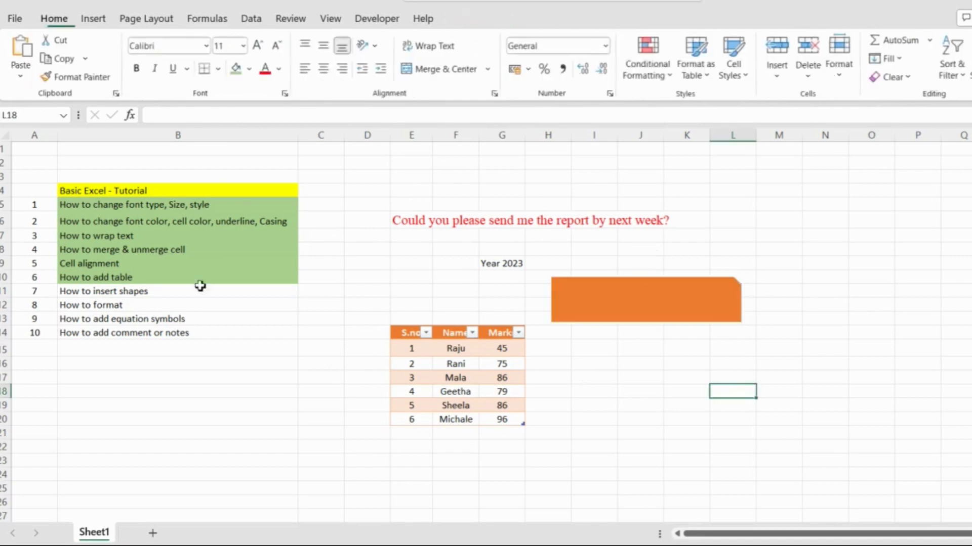
- Fill cell B11, the topic about inserting shapes, with light green
left_click(145, 291)
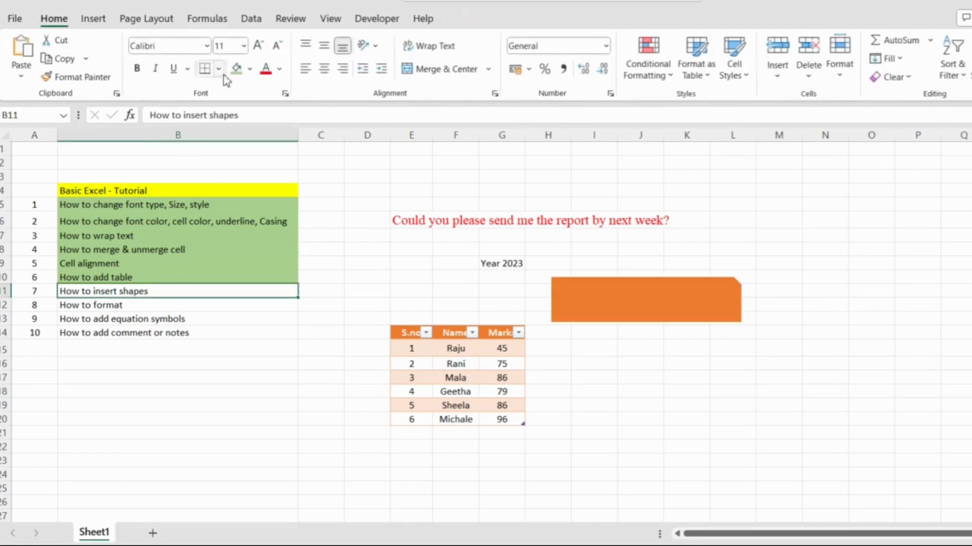
left_click(236, 68)
left_click(139, 309)
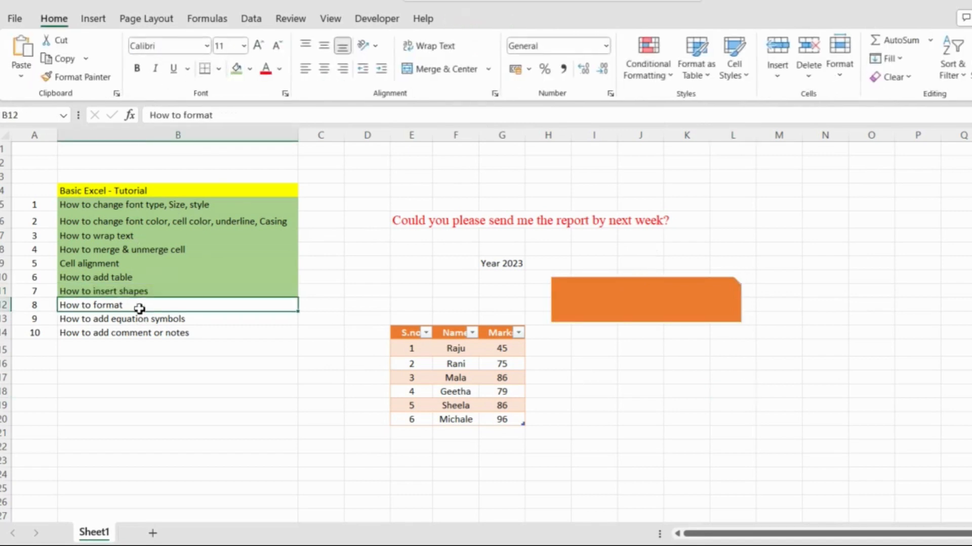
- Increase the row height of the marks table's data rows, 15 to 20, by entering a larger value
left_click_drag(411, 351, 500, 418)
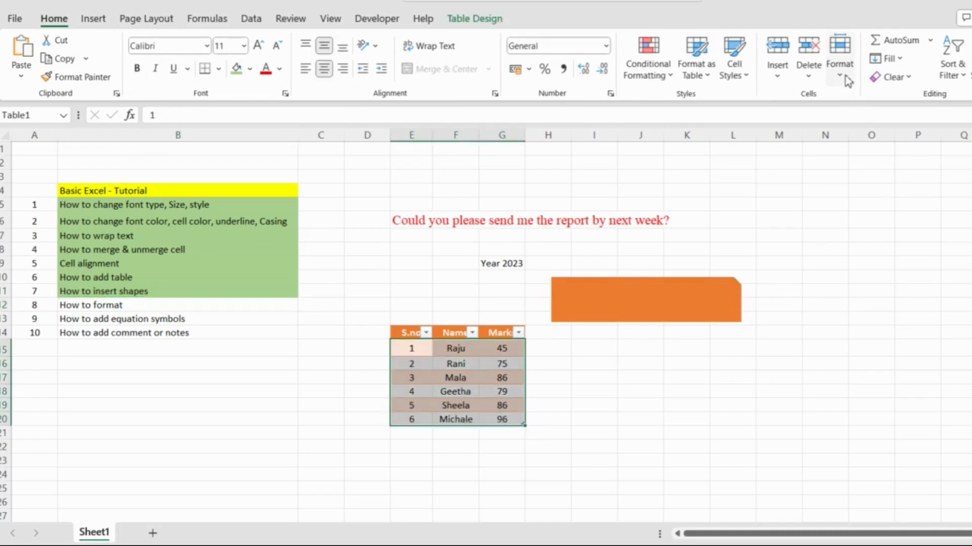
left_click(848, 80)
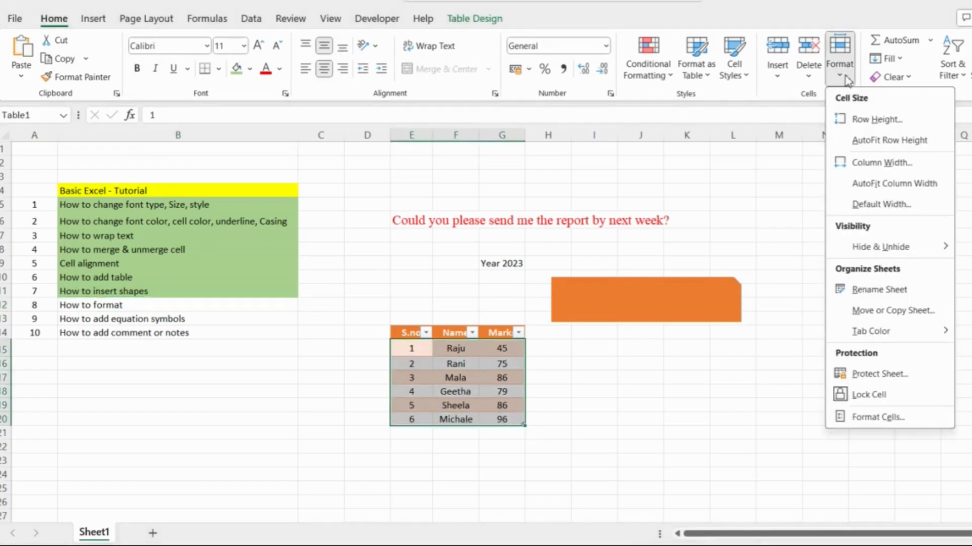
left_click(880, 120)
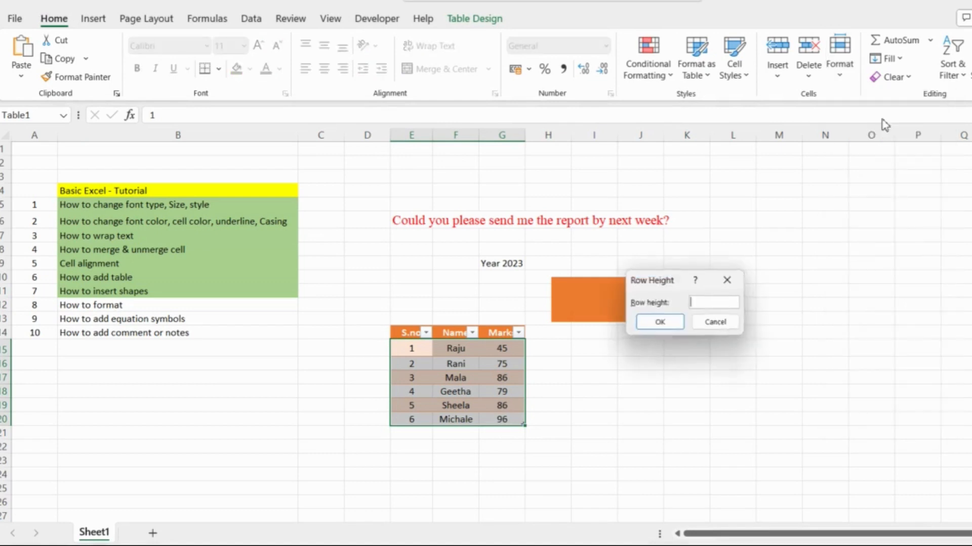
left_click(660, 323)
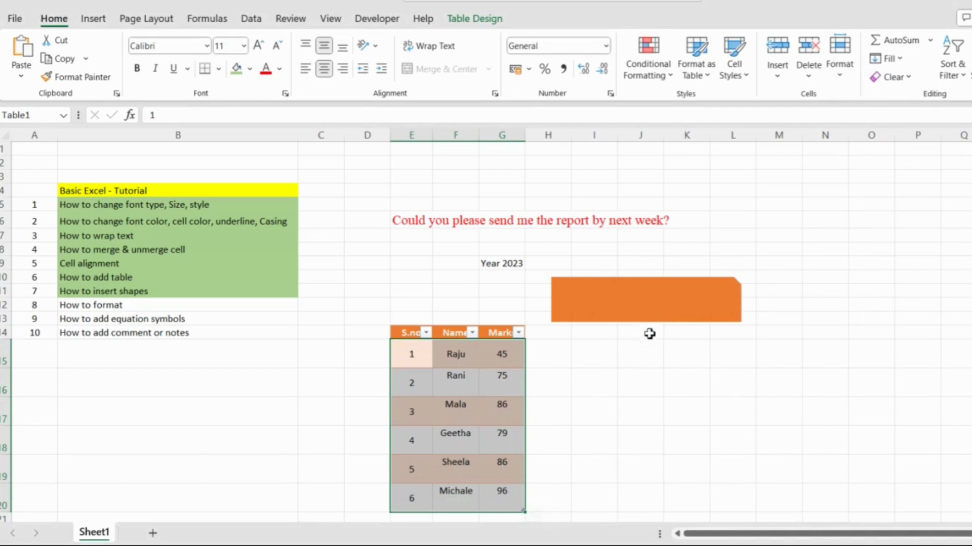
- AutoFit the row height of the marks table's data rows, 15 to 20
left_click(840, 71)
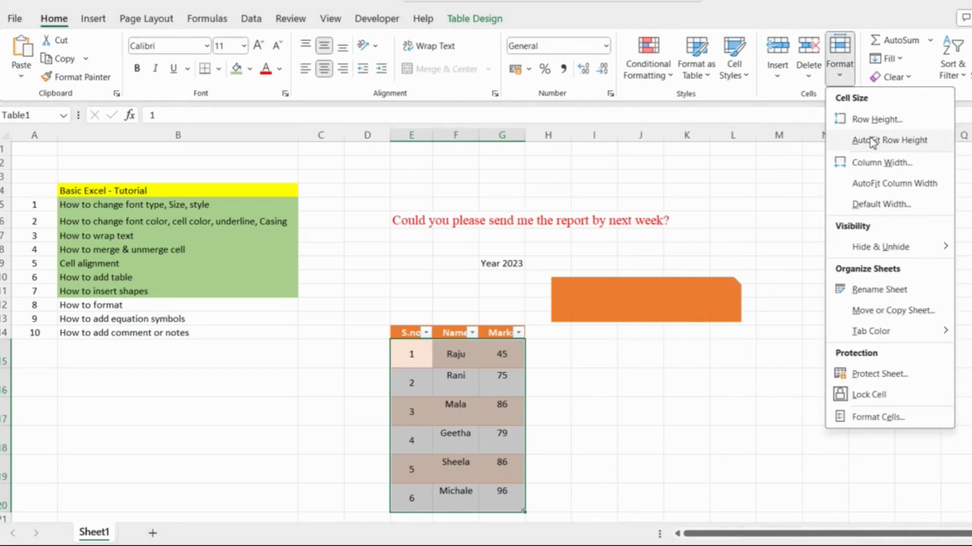
left_click(872, 135)
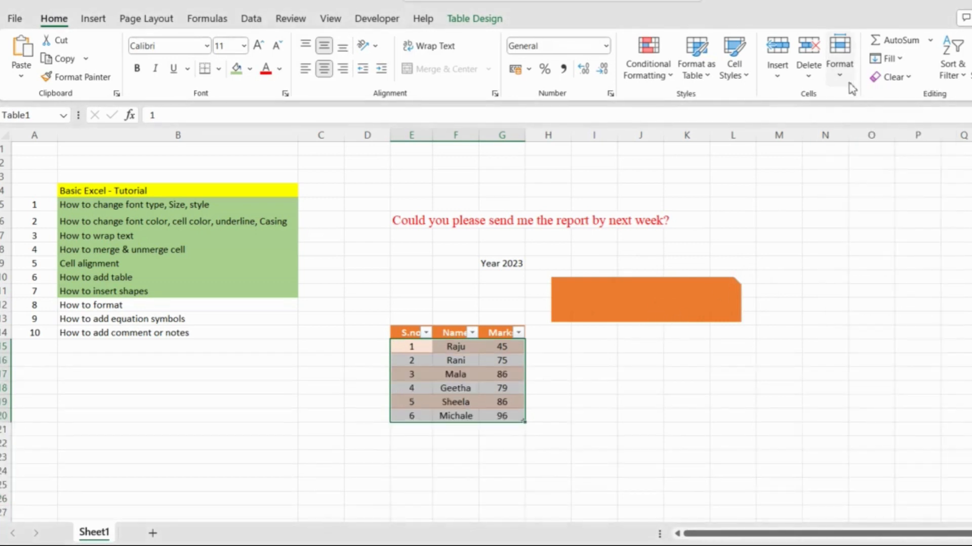
left_click(839, 73)
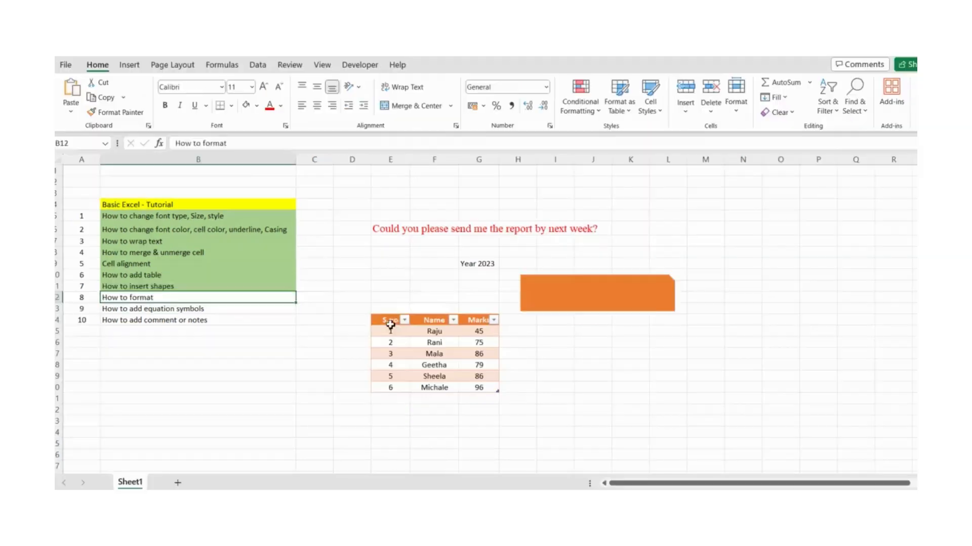
- Widen the marks table's columns E to G by entering a larger column width
left_click_drag(391, 323, 487, 396)
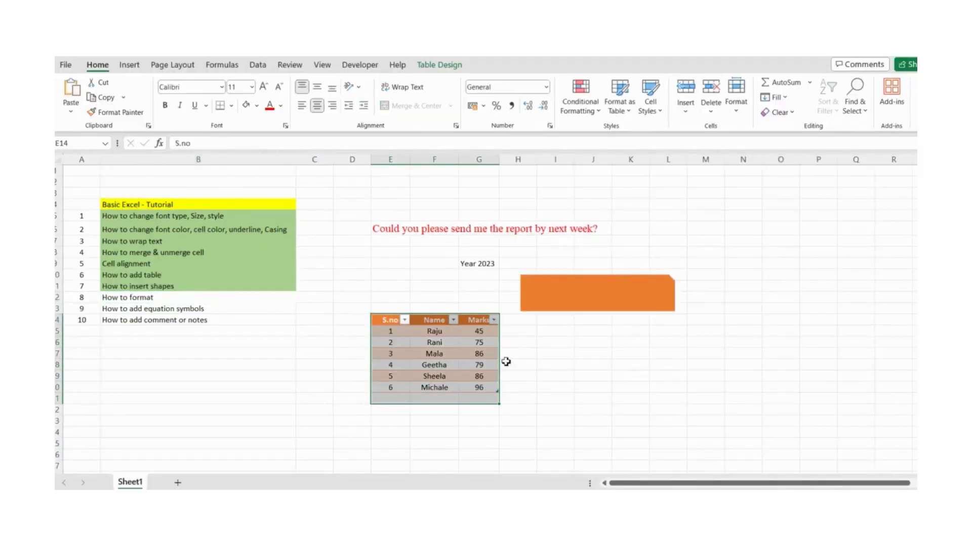
left_click(736, 94)
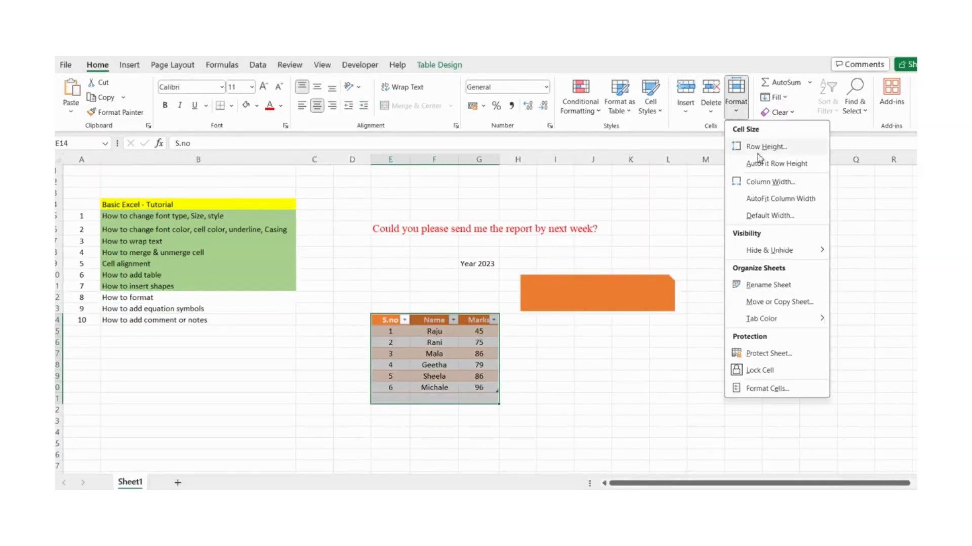
left_click(777, 187)
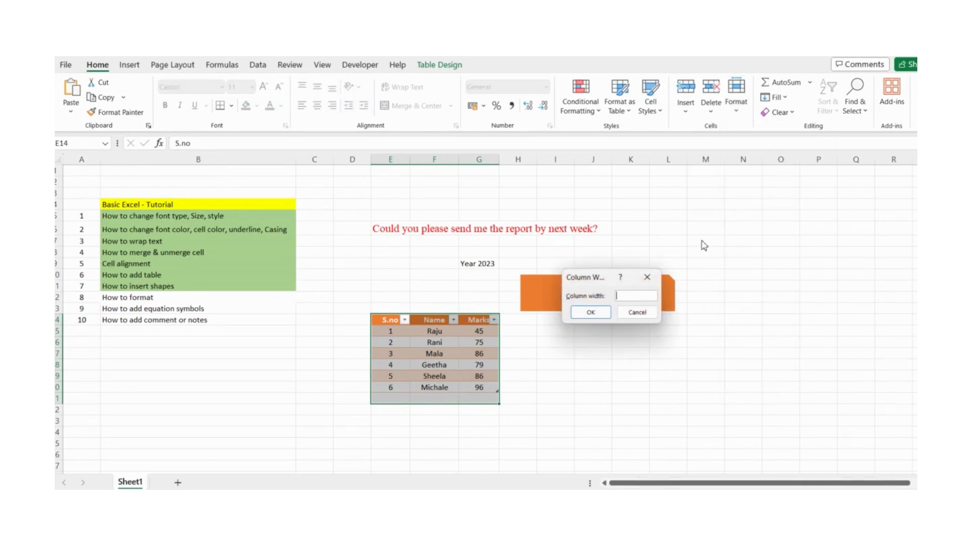
key("Return")
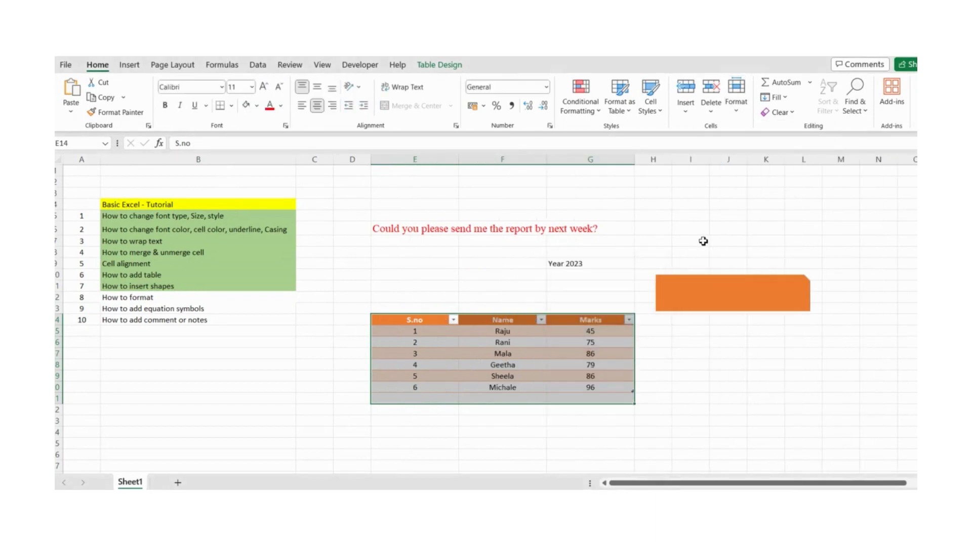
- AutoFit the width of columns E to G and accept 8.11 as the standard column width
left_click(736, 91)
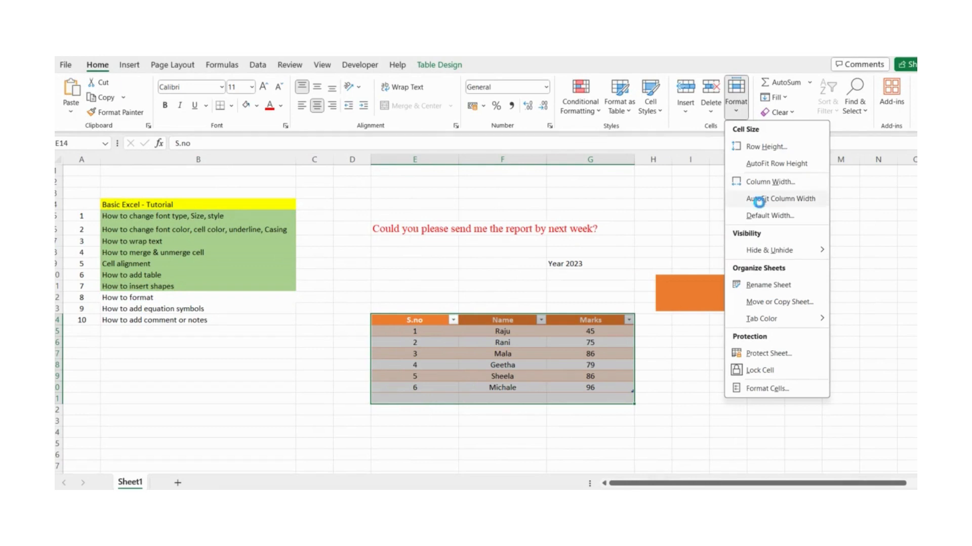
left_click(758, 201)
left_click(738, 111)
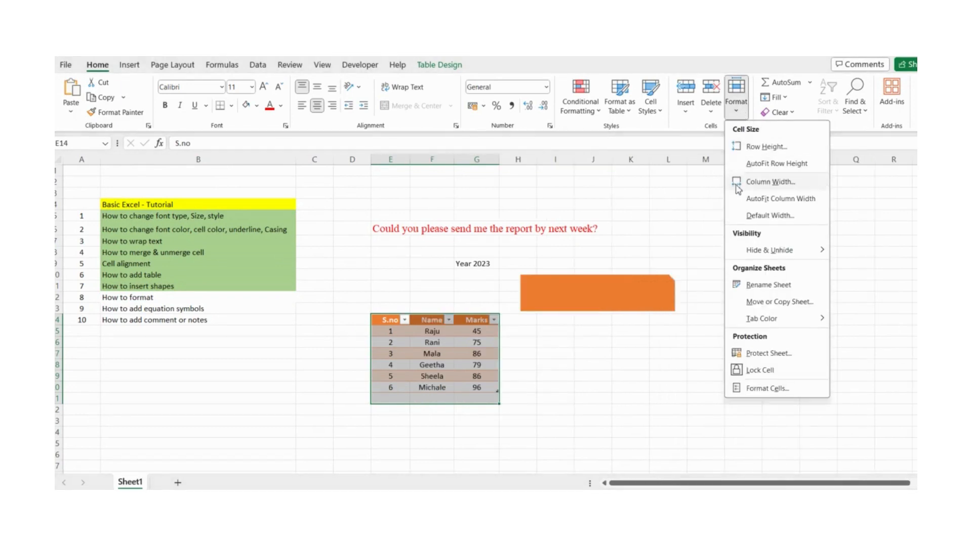
left_click(761, 215)
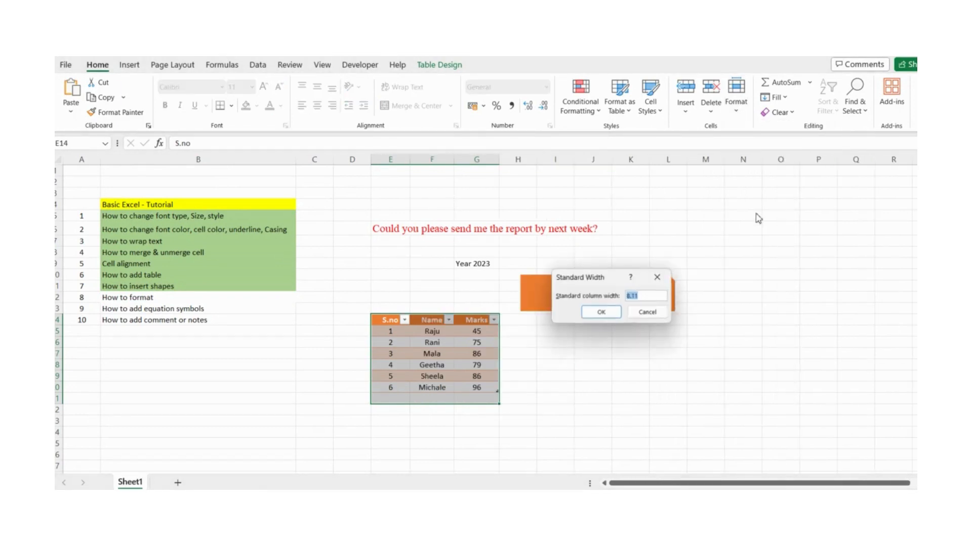
left_click(610, 313)
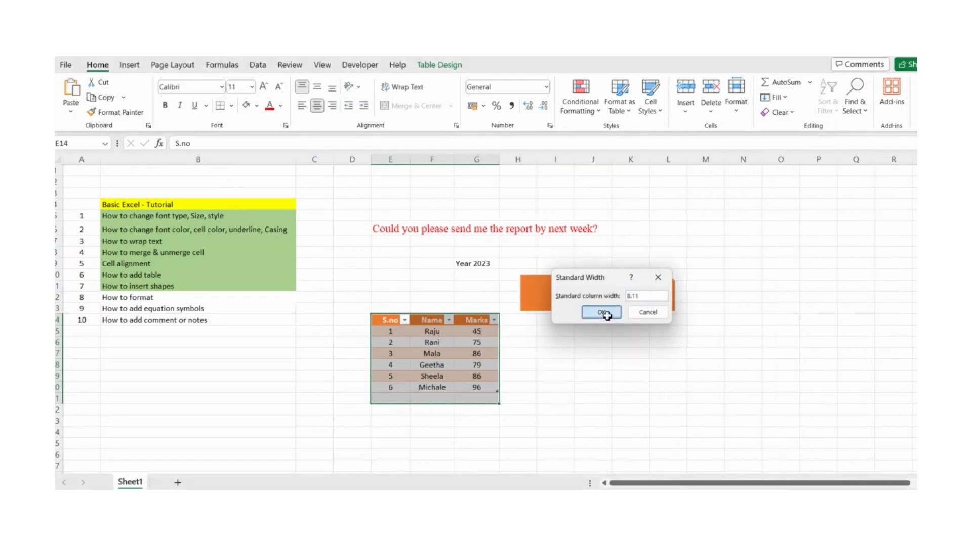
- Fill cell B12, the topic about formatting, with light green
left_click(157, 299)
left_click(736, 104)
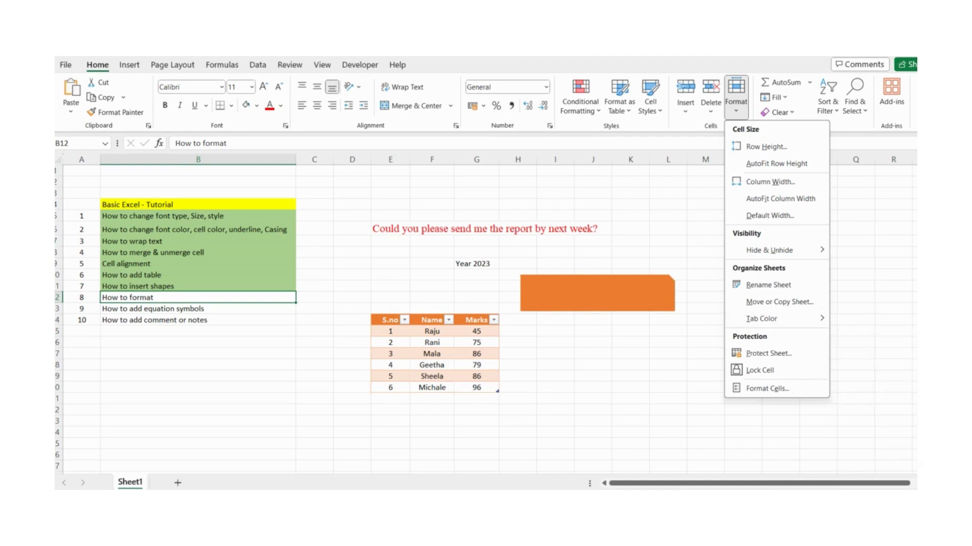
left_click(257, 106)
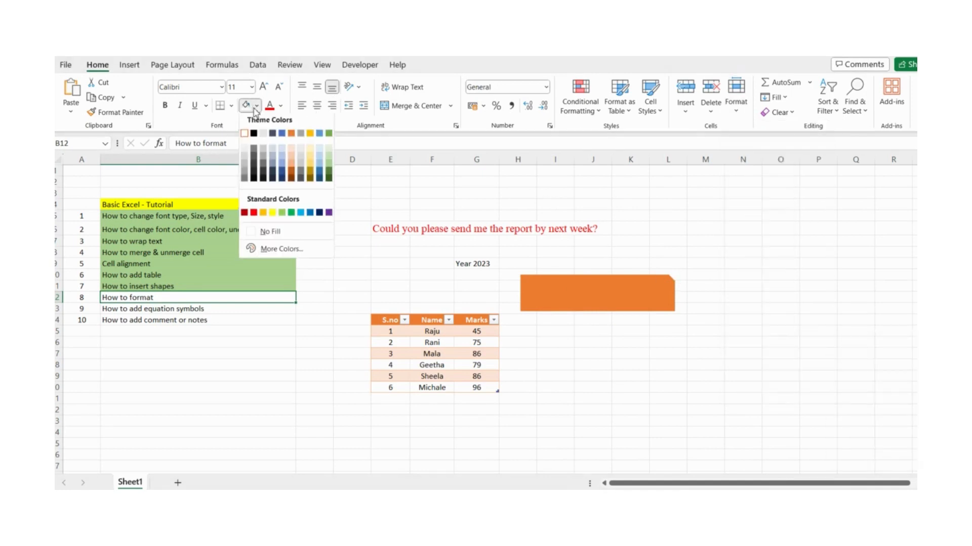
left_click(327, 169)
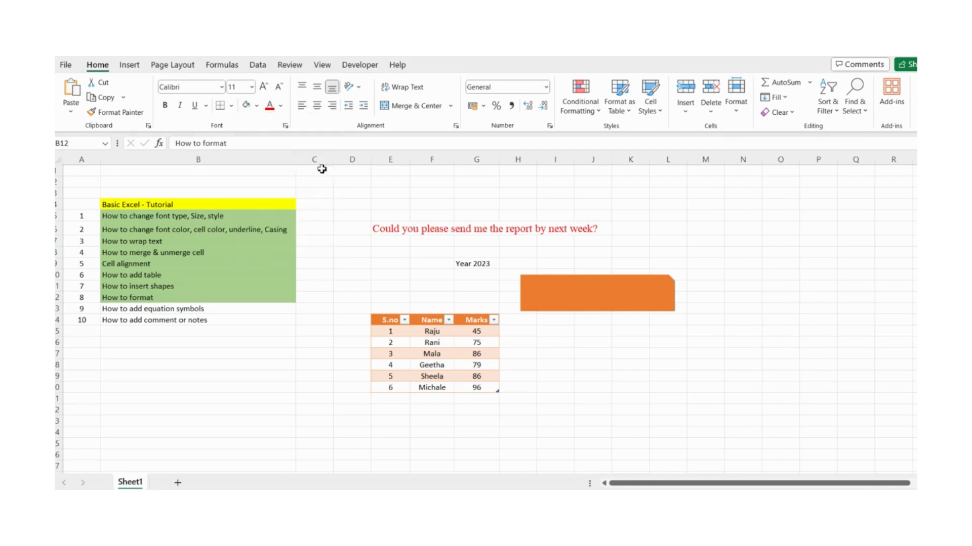
- Insert the Ohm sign (Ω) twice at the end of the equation symbols topic in cell B13
left_click(209, 309)
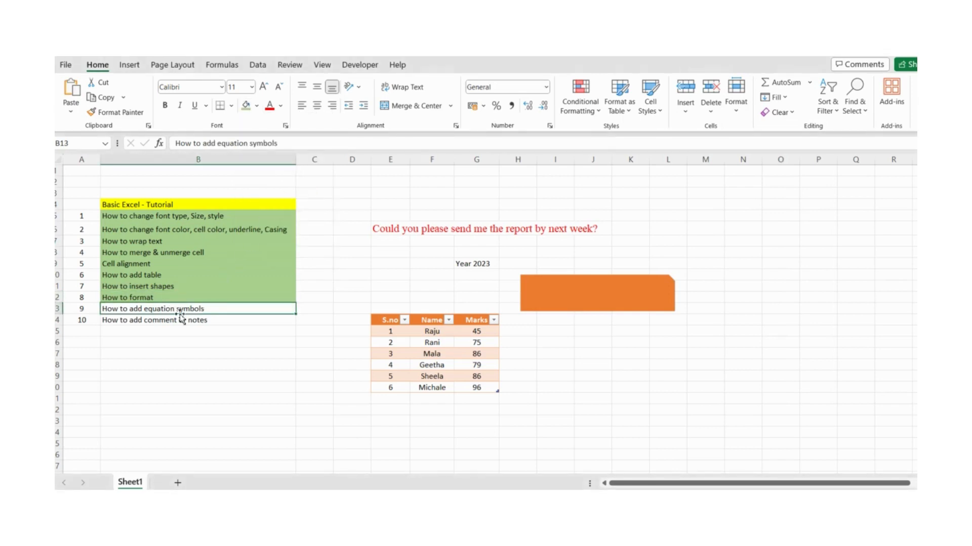
left_click(128, 64)
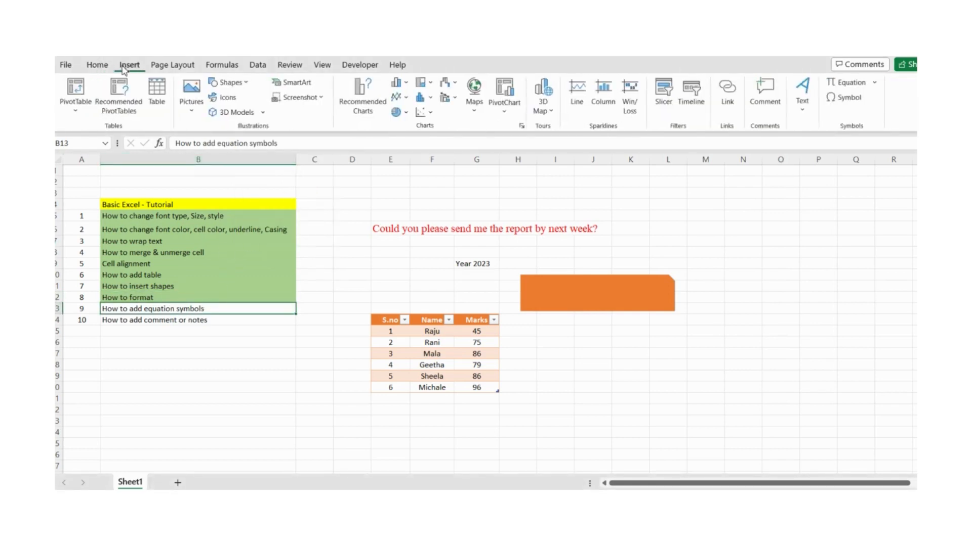
left_click(844, 97)
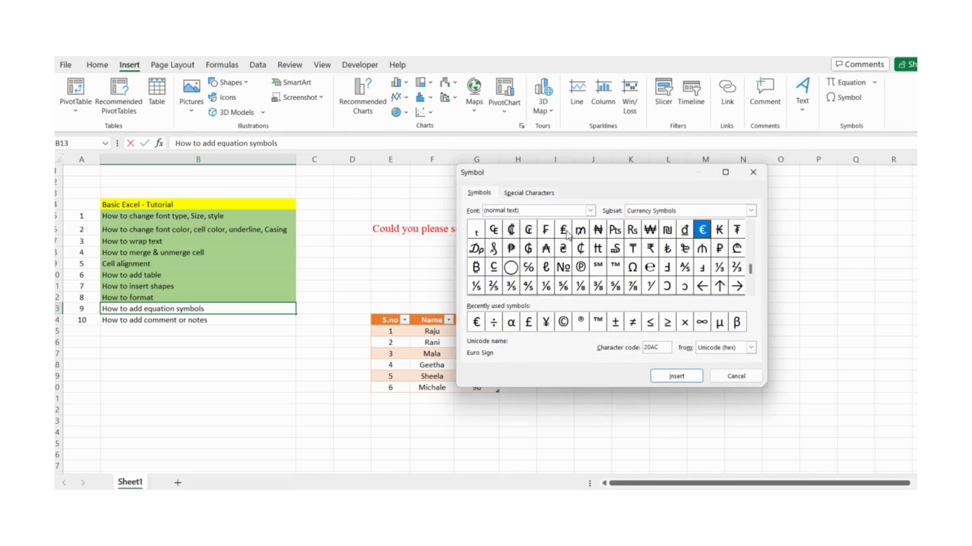
left_click(633, 268)
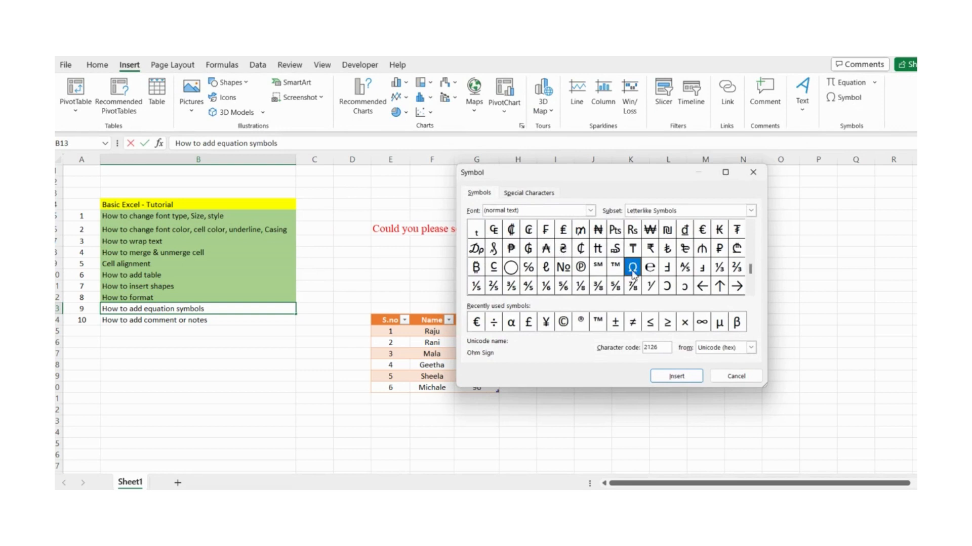
left_click(675, 377)
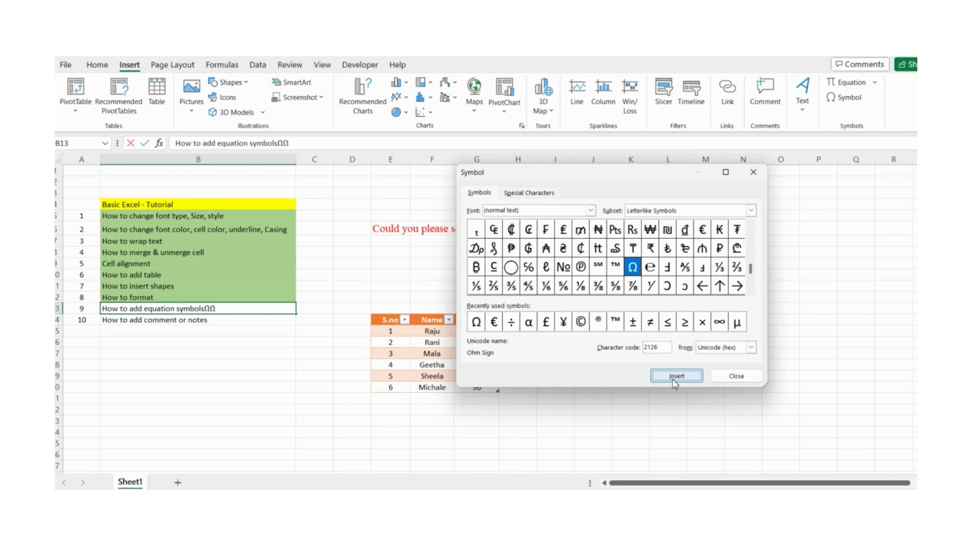
left_click(736, 377)
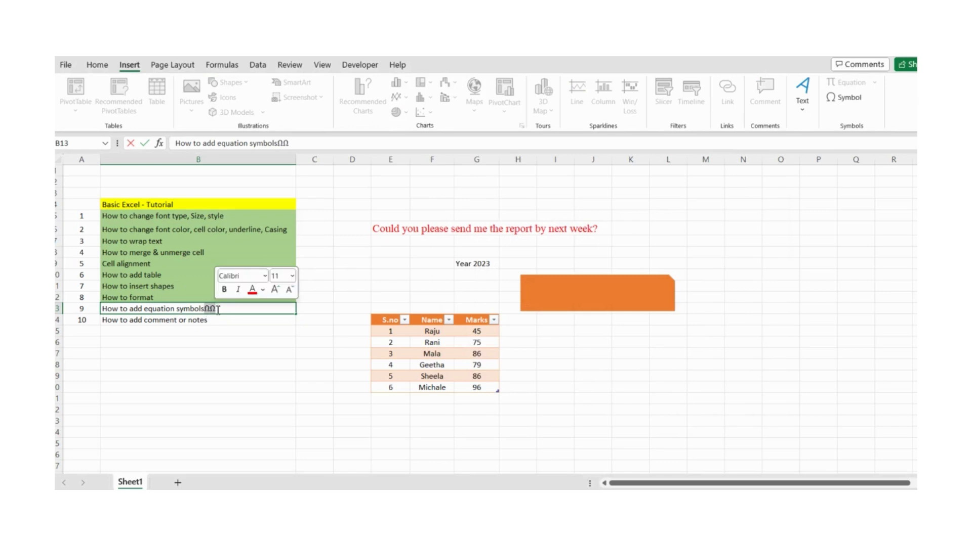
- Remove both Ohm signs (Ω) from the end of the equation symbols topic in cell B13
key("BackSpace")
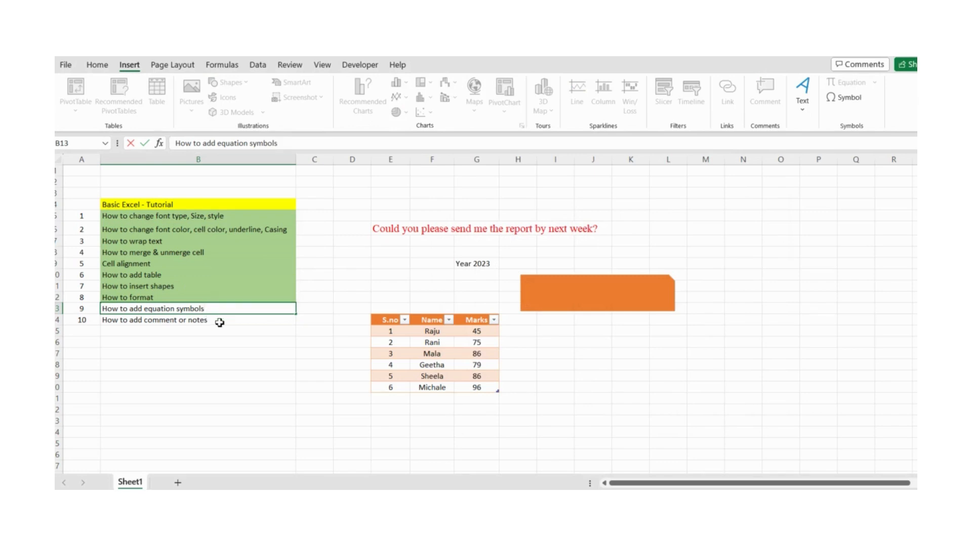
left_click(219, 323)
left_click(206, 309)
- Insert the Partial Differential symbol (∂) from the Mathematical Operators subset into cell K20
left_click(630, 387)
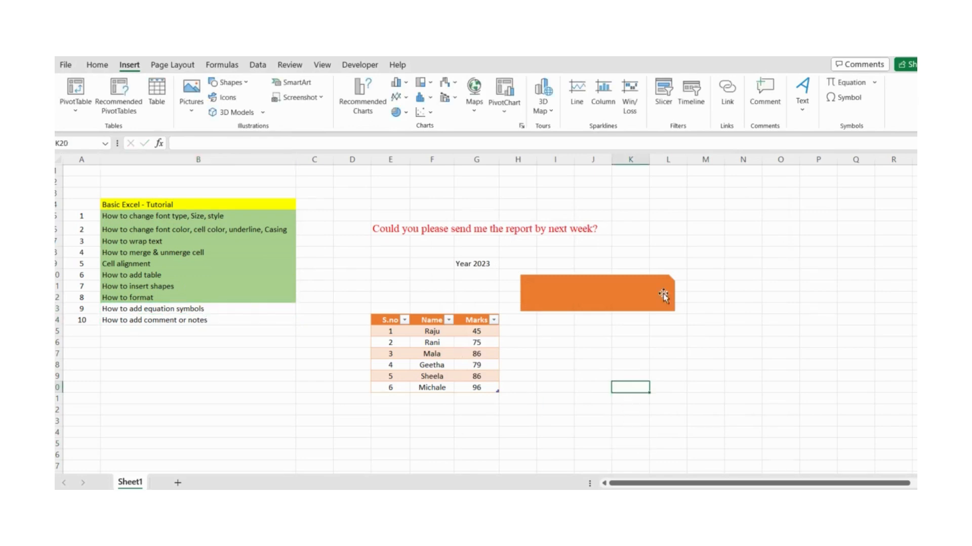
left_click(842, 97)
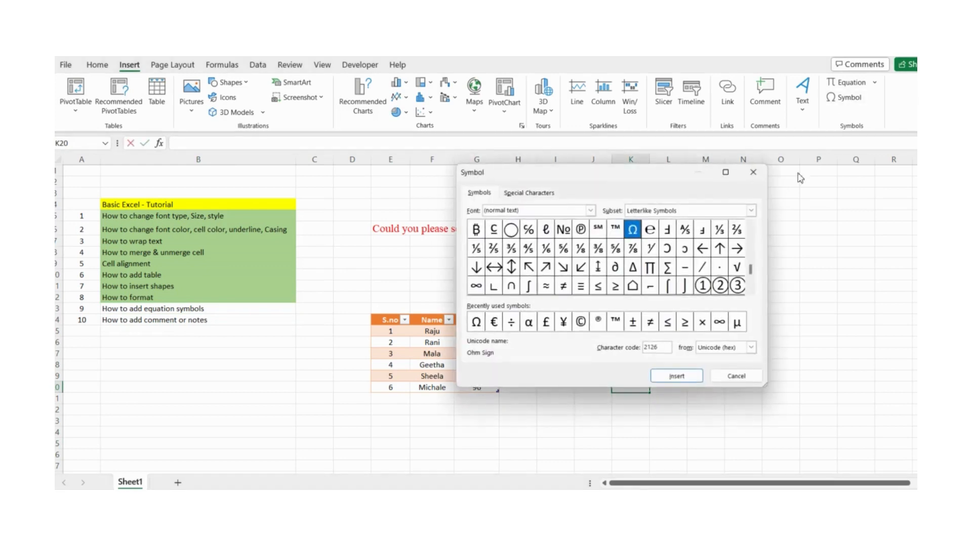
left_click(668, 268)
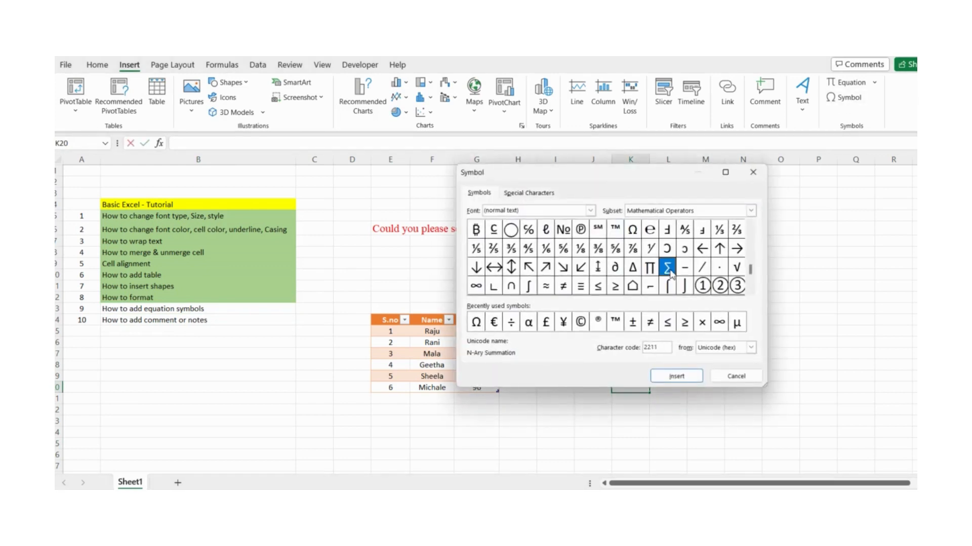
left_click(701, 268)
left_click(731, 272)
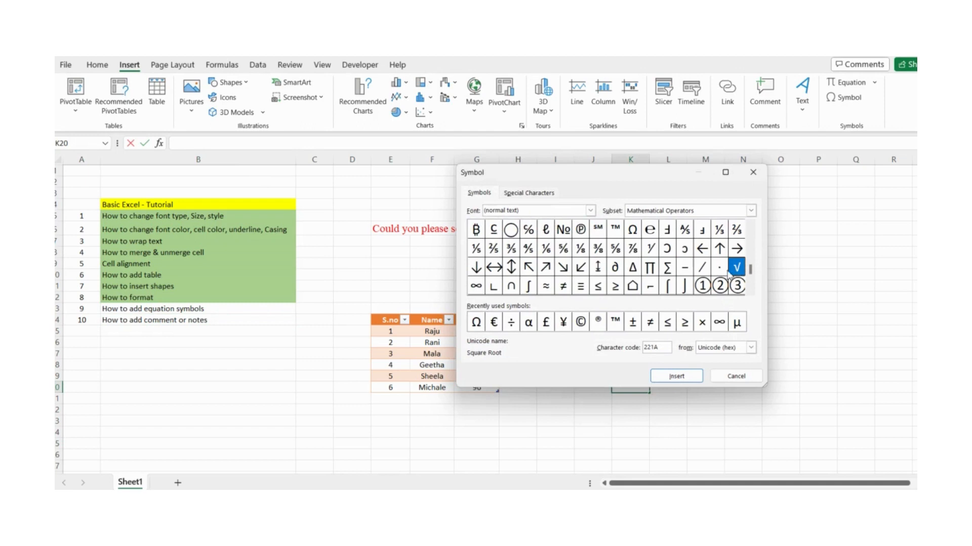
left_click(632, 268)
left_click(615, 270)
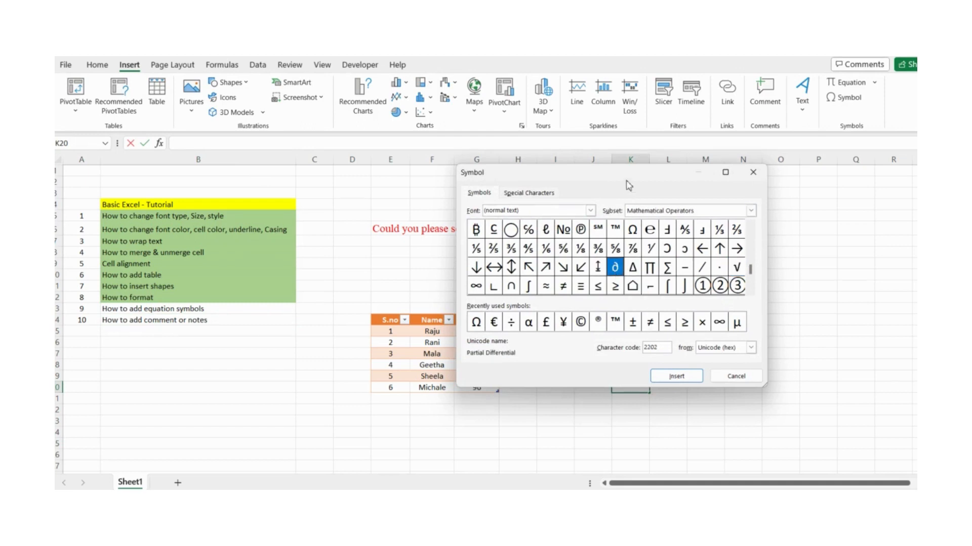
left_click_drag(630, 182, 560, 171)
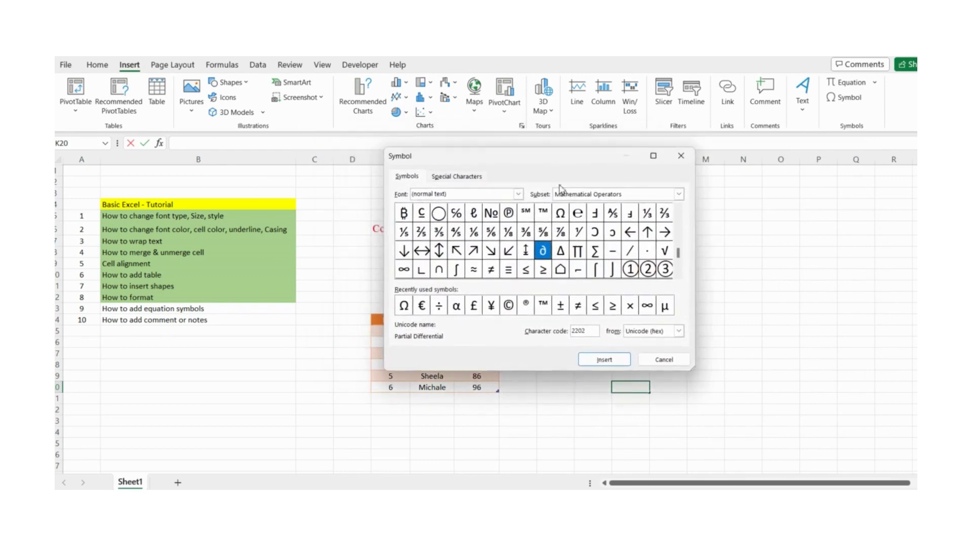
left_click(604, 361)
- Add the Increment (∆), N-Ary Summation (∑) and N-Ary Product (∏) symbols after ∂ in cell K20
left_click(560, 250)
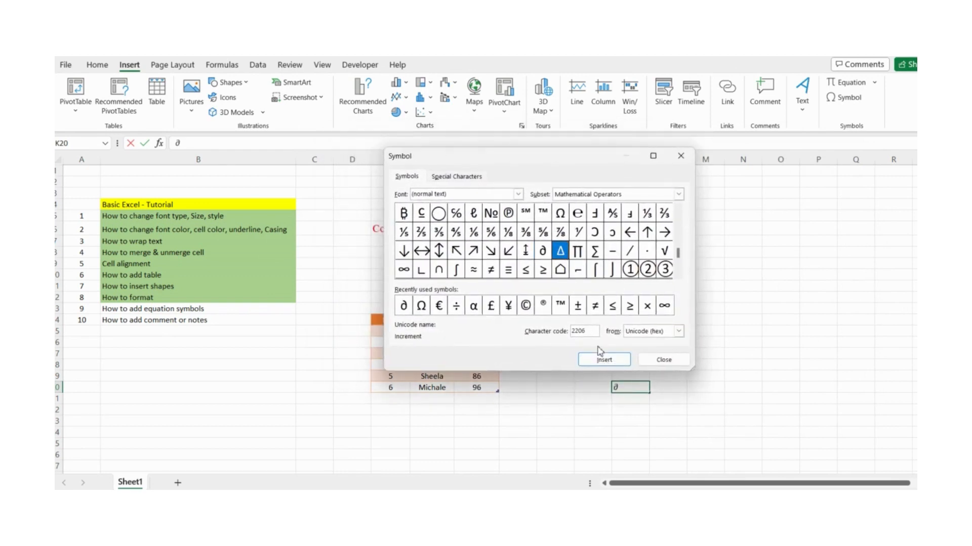
left_click(604, 360)
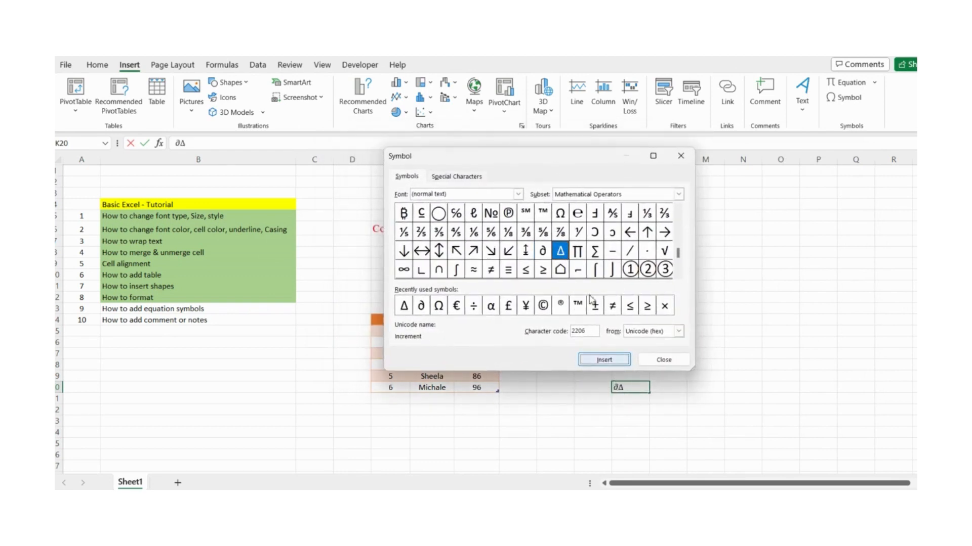
left_click(595, 252)
left_click(604, 360)
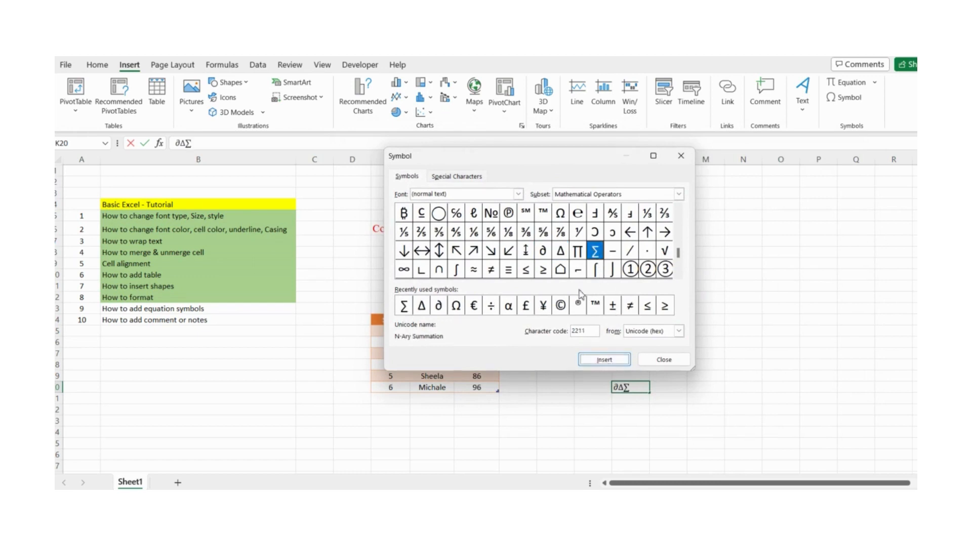
left_click(577, 250)
left_click(605, 361)
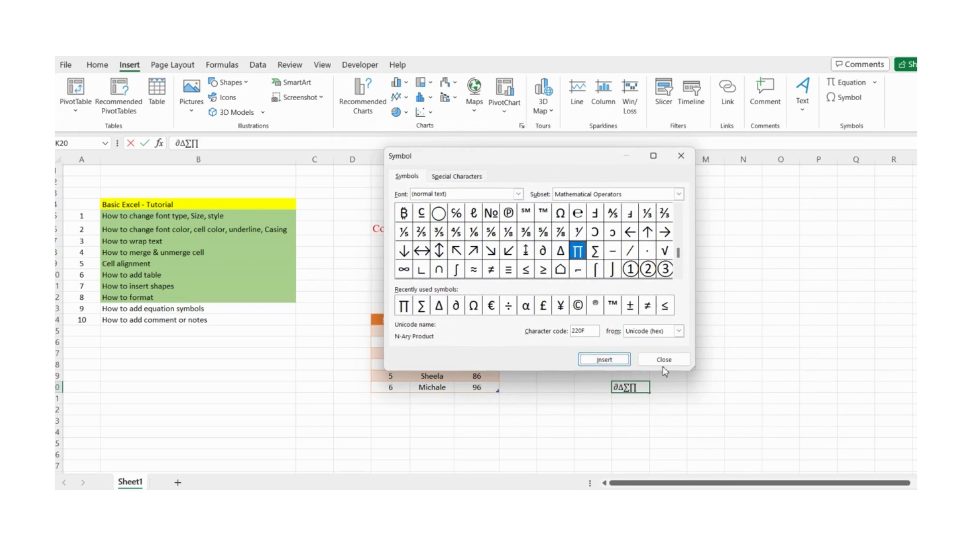
left_click(659, 361)
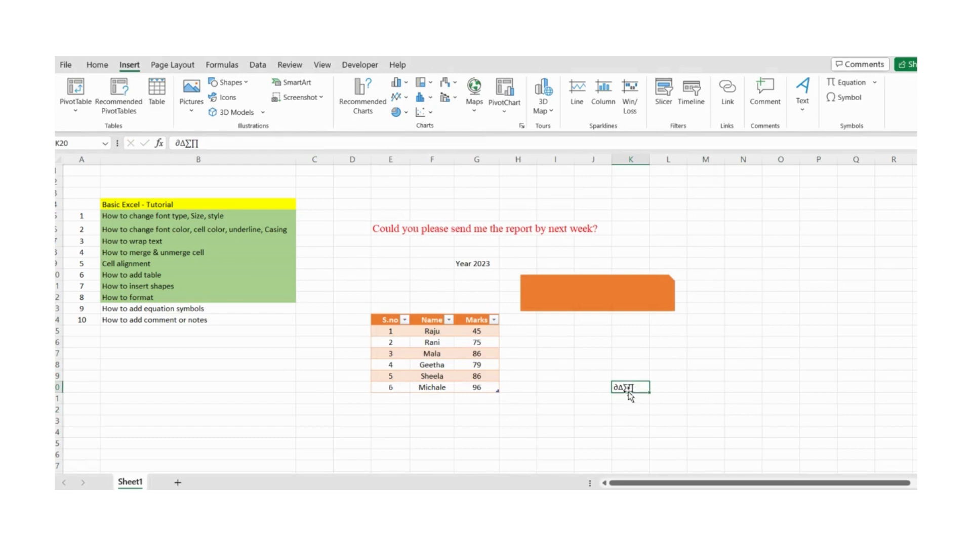
- Fill cell B13, the topic about equation symbols, with light green
left_click(216, 309)
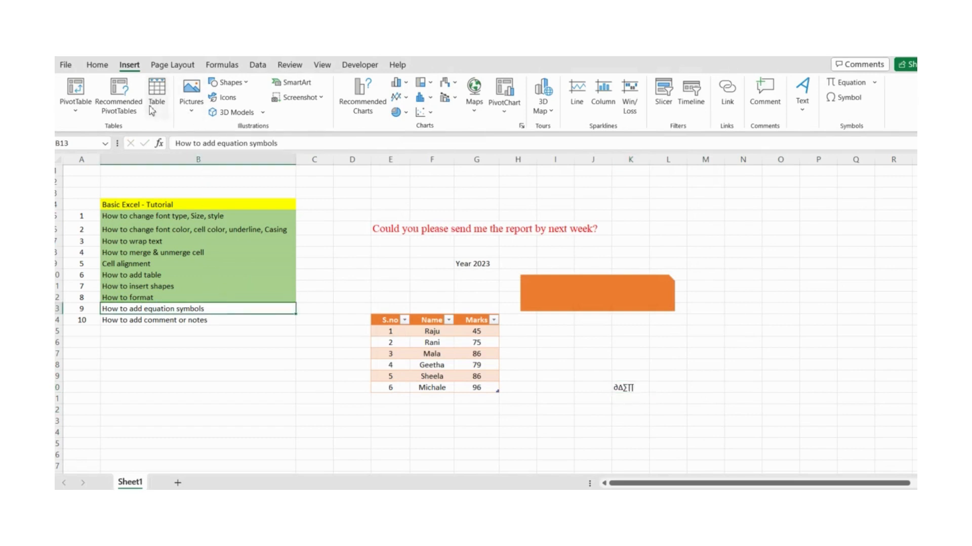
left_click(97, 65)
left_click(246, 105)
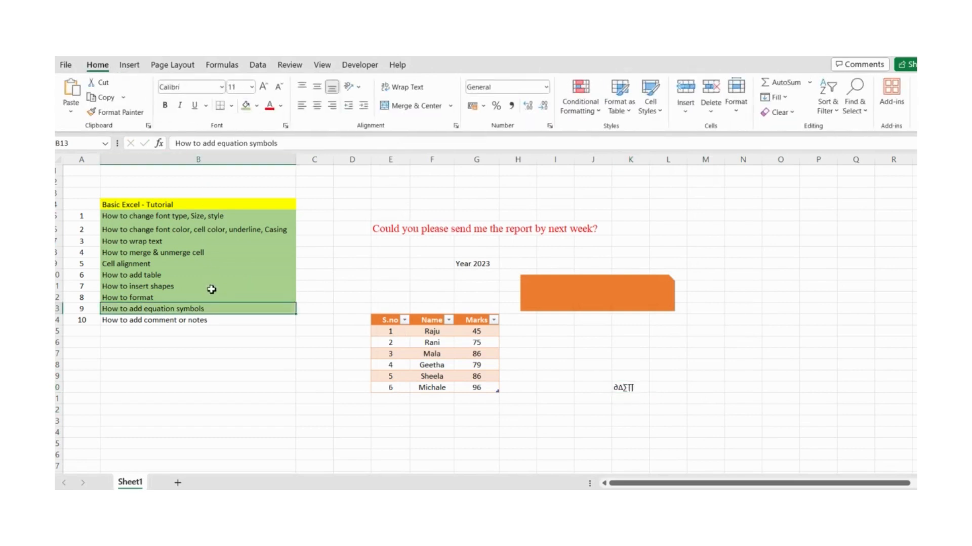
- Post a new comment reading "My to-do" on the symbols in cell K20
left_click(205, 322)
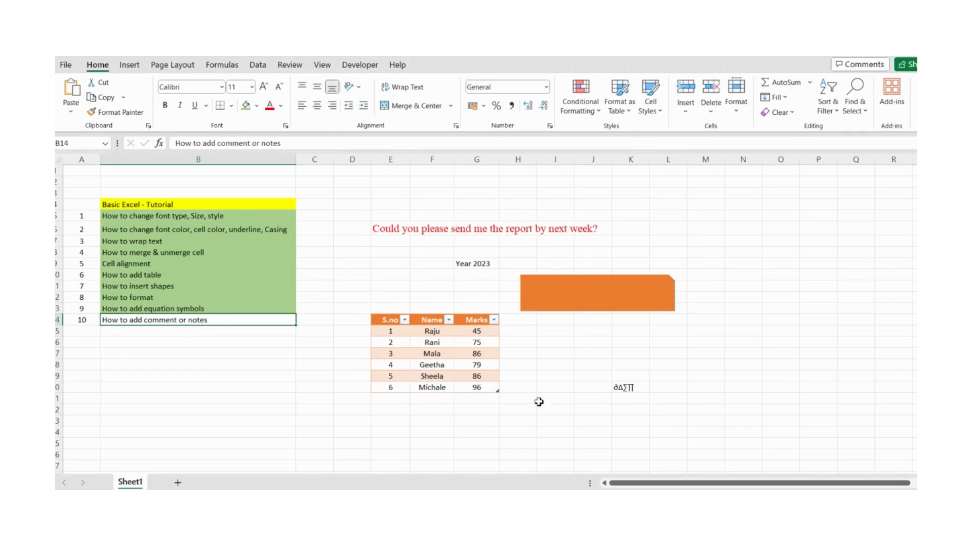
left_click(634, 389)
right_click(632, 389)
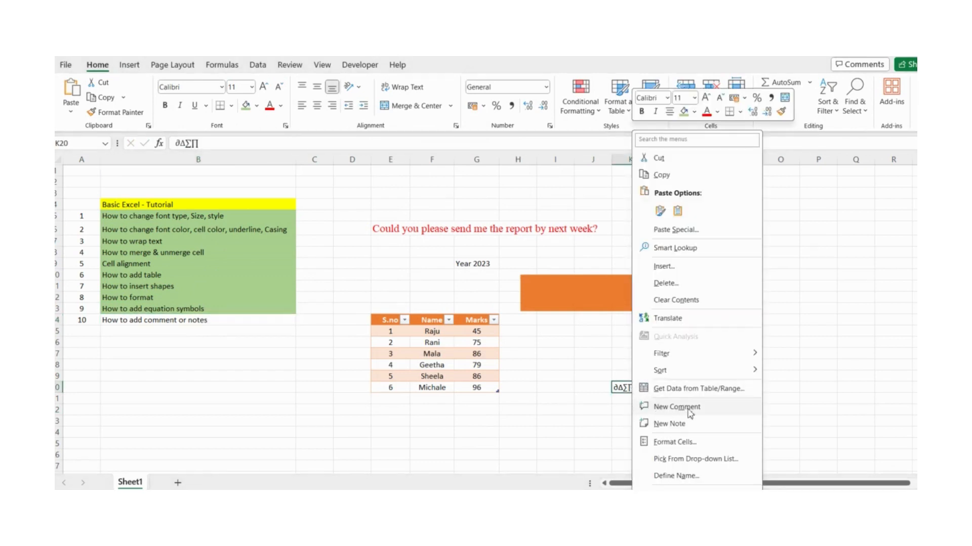
left_click(667, 408)
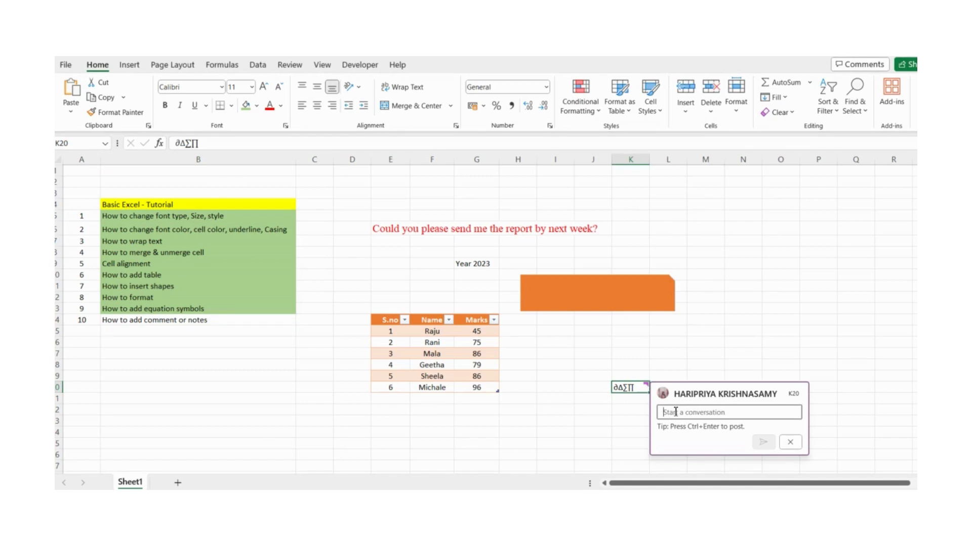
type("my")
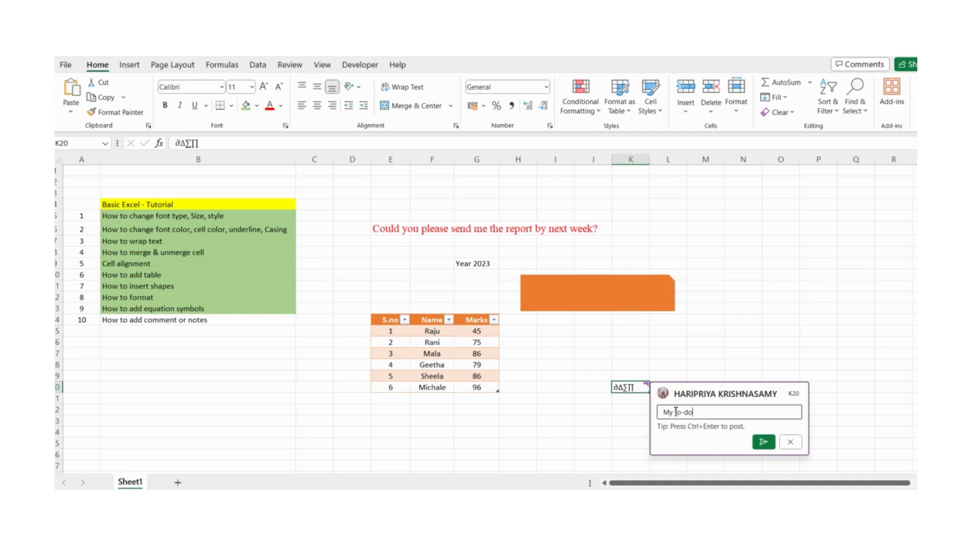
left_click(764, 443)
left_click(707, 449)
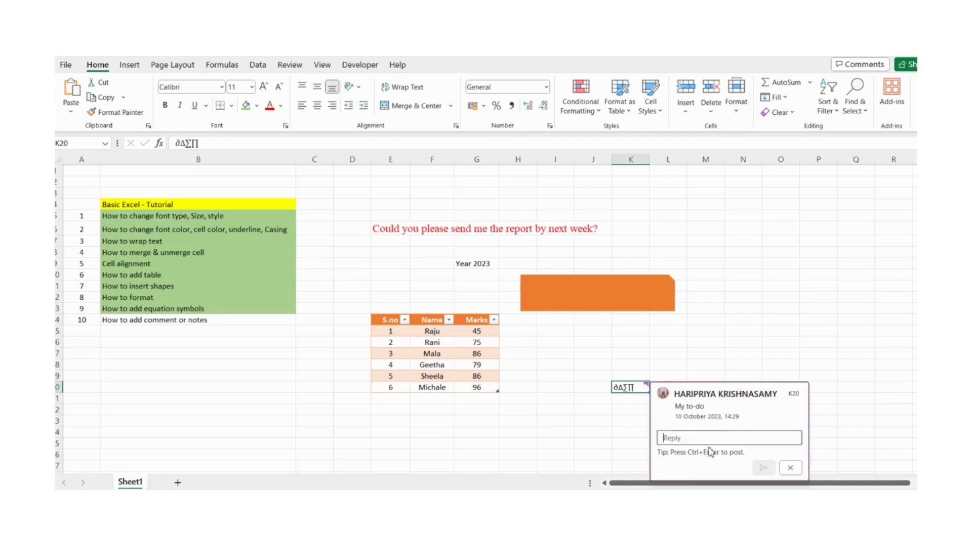
left_click(704, 323)
- Replace the comment on cell K20 with a note whose text begins "Need to be revi"
left_click(642, 389)
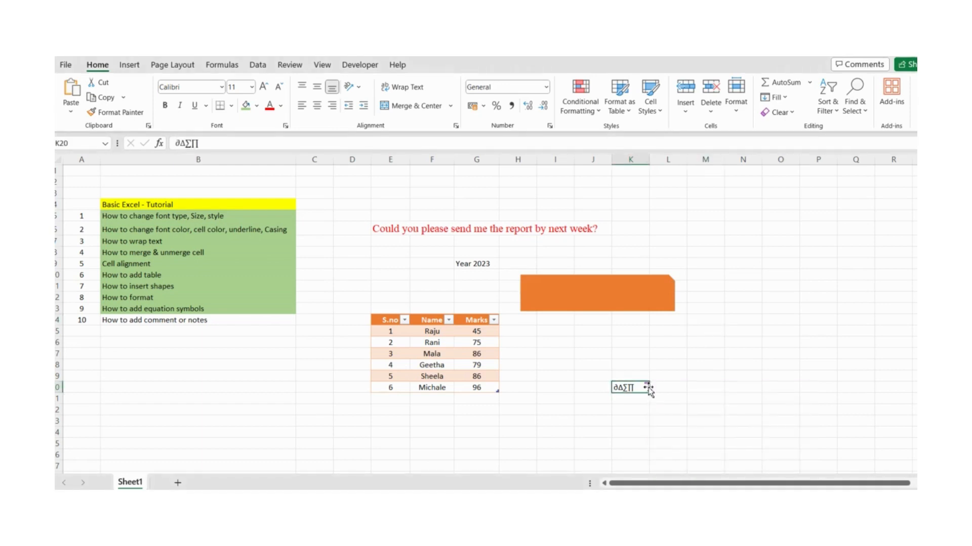
right_click(636, 388)
right_click(643, 388)
left_click(676, 430)
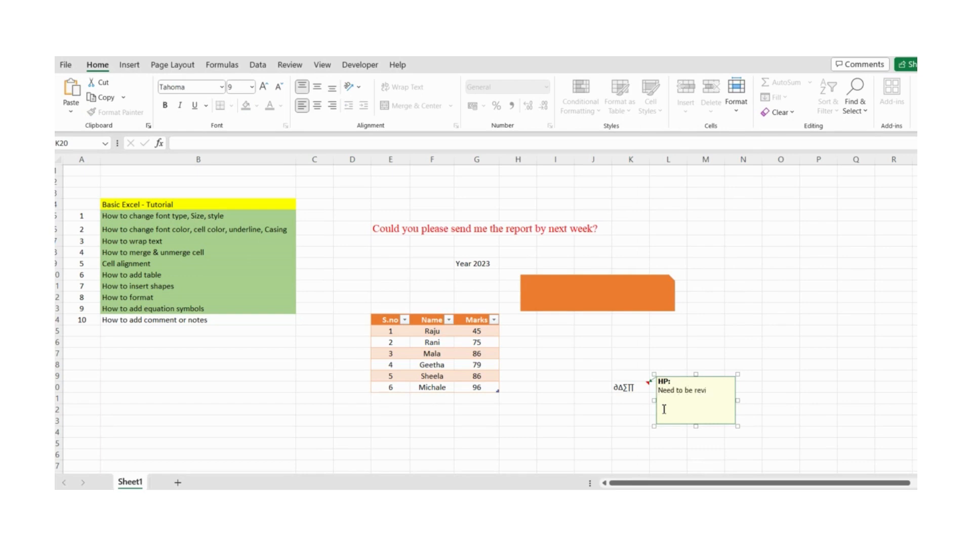
left_click(749, 307)
left_click(638, 390)
left_click(747, 324)
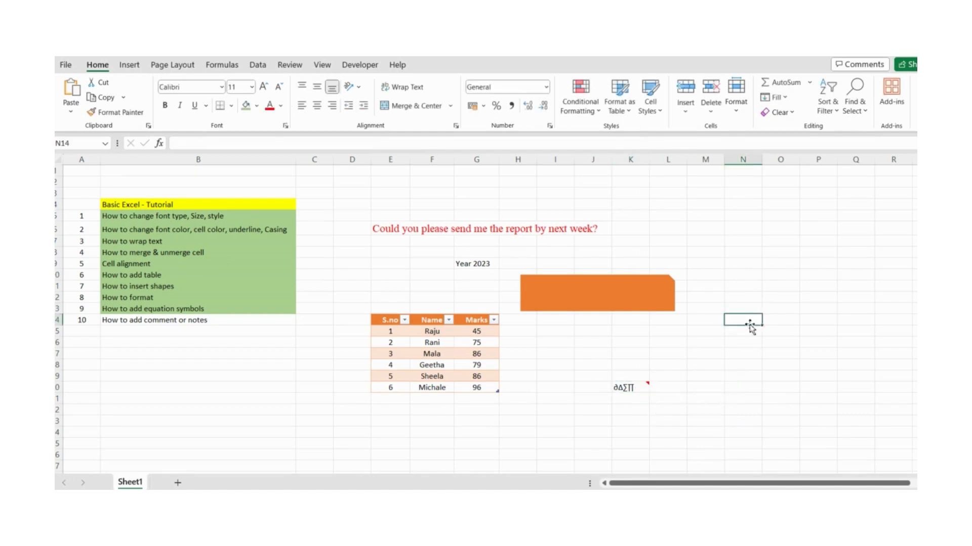
- Fill cell B14, the topic about comments or notes, with light green
left_click(158, 323)
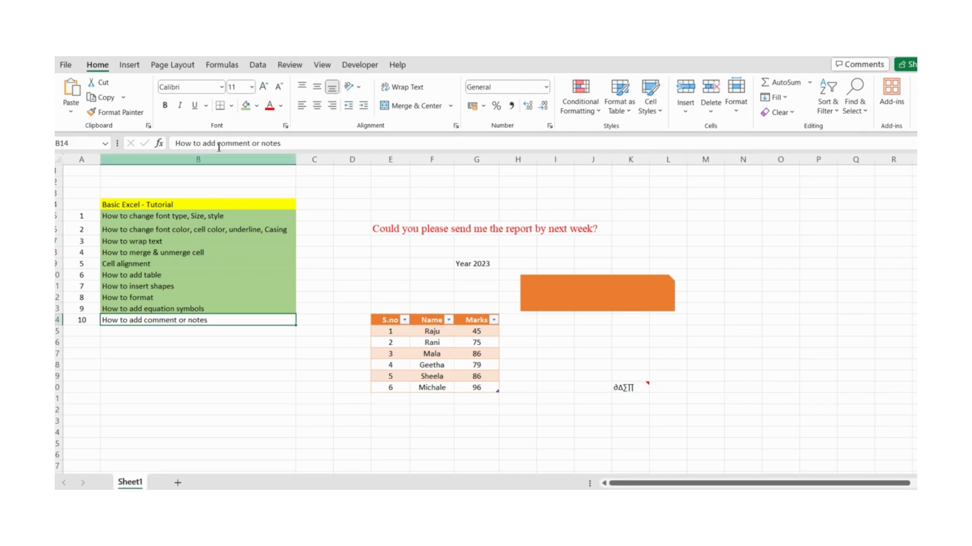
left_click(244, 107)
left_click(235, 297)
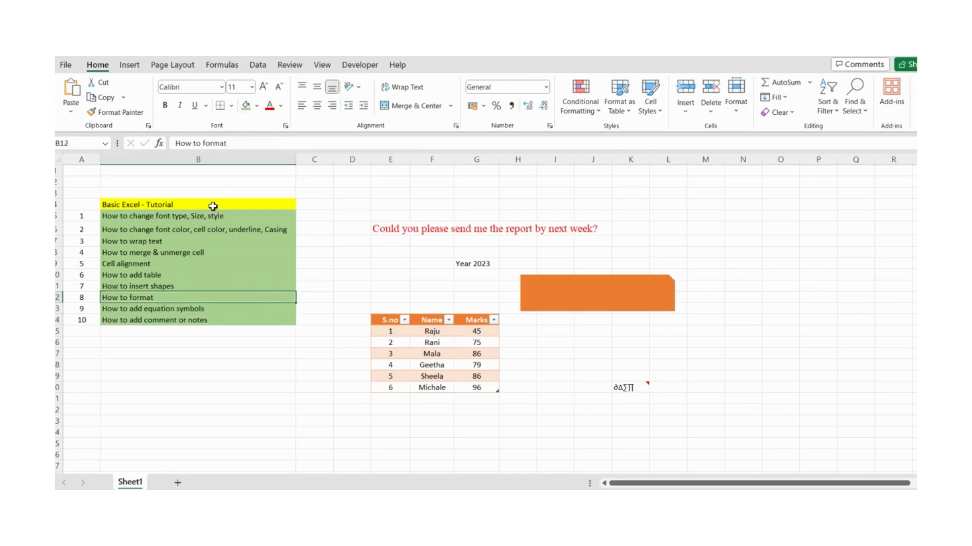
left_click_drag(211, 206, 200, 322)
left_click(191, 369)
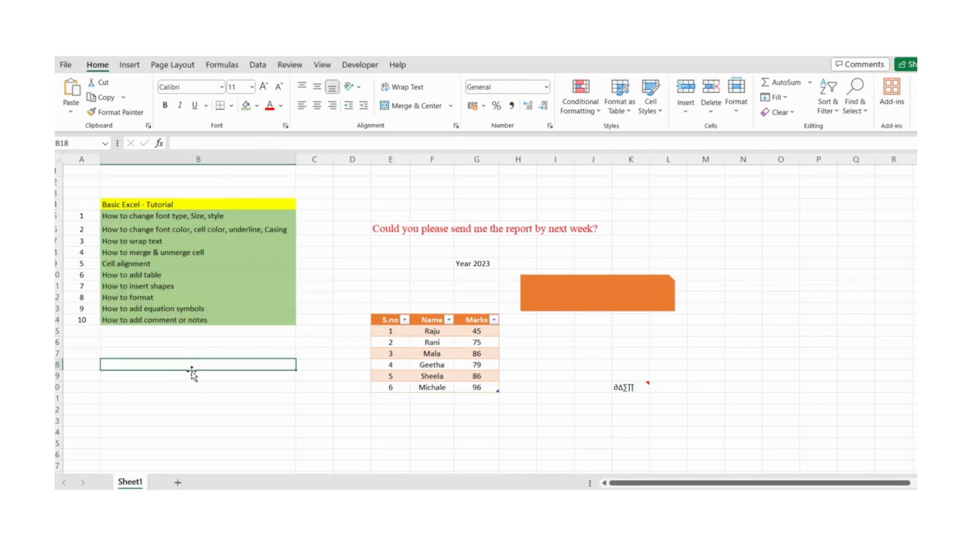